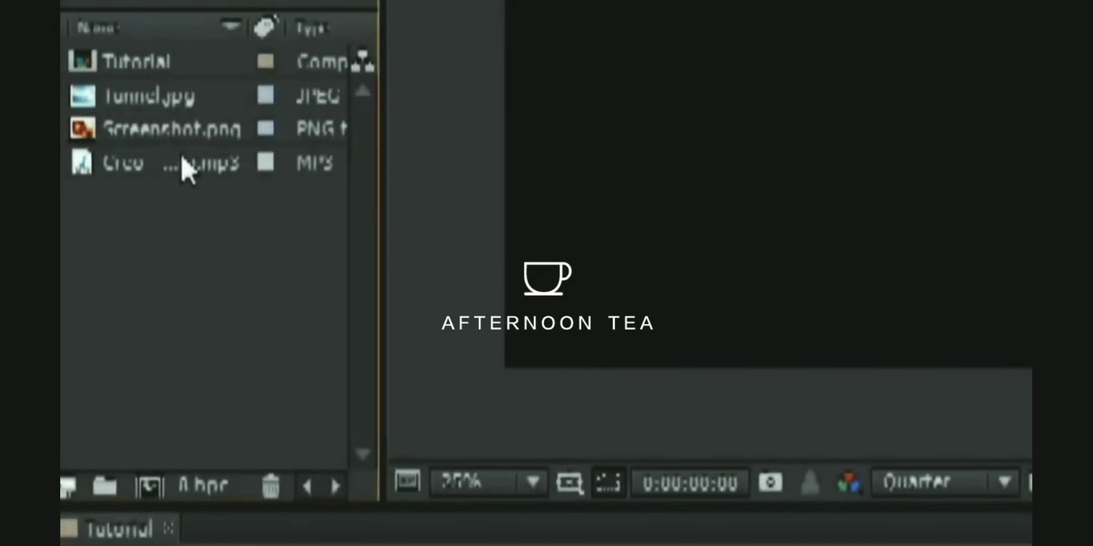
- Add Screenshot.png and Tunnel.jpg to the Tutorial composition and scale the images down to suit the frame
left_click(178, 124)
left_click(178, 91, "shift")
left_click_drag(178, 91, 414, 354)
left_click(410, 434)
left_click(400, 356)
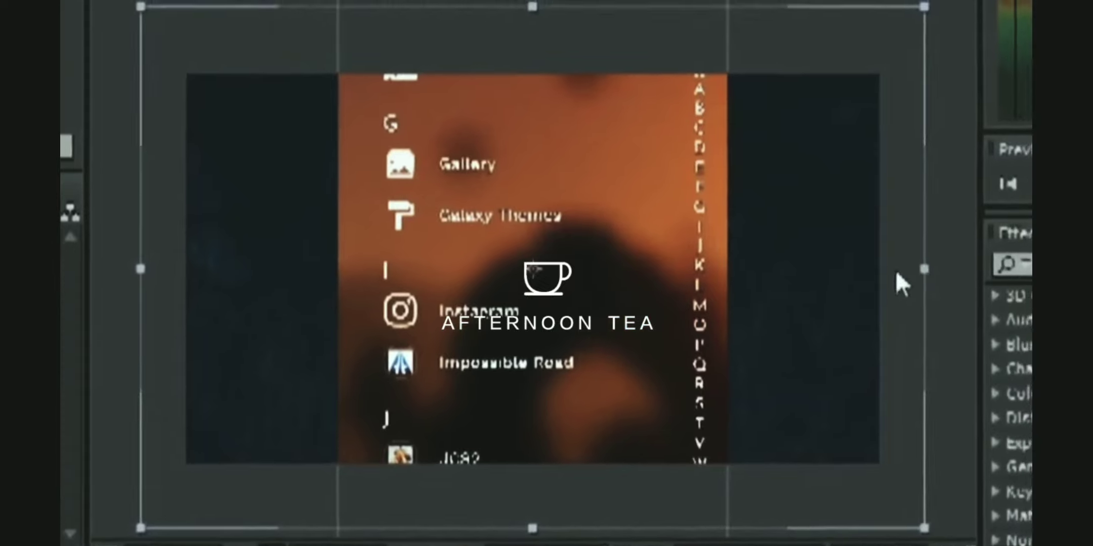
left_click_drag(880, 276, 637, 269)
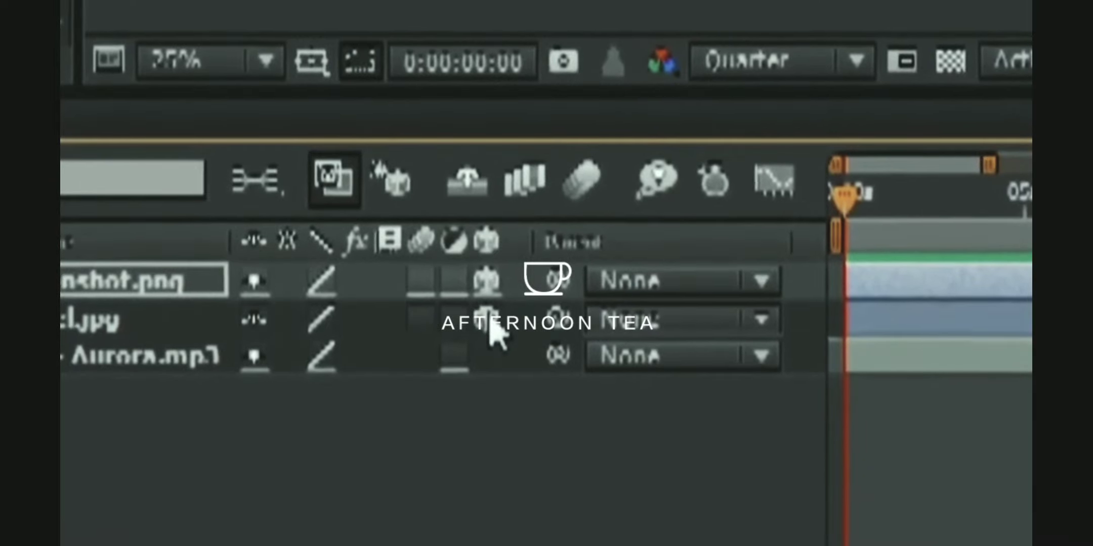
- With both images as 3D layers, push Tunnel.jpg back to Z position 5155 and enlarge it to fill the frame
left_click(147, 324)
key("p")
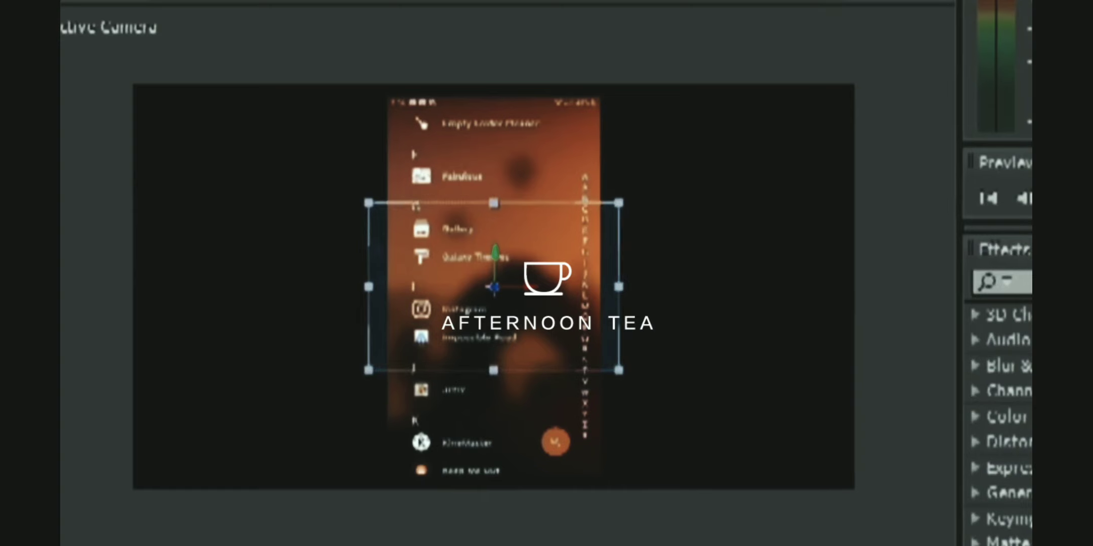
left_click_drag(619, 287, 861, 318)
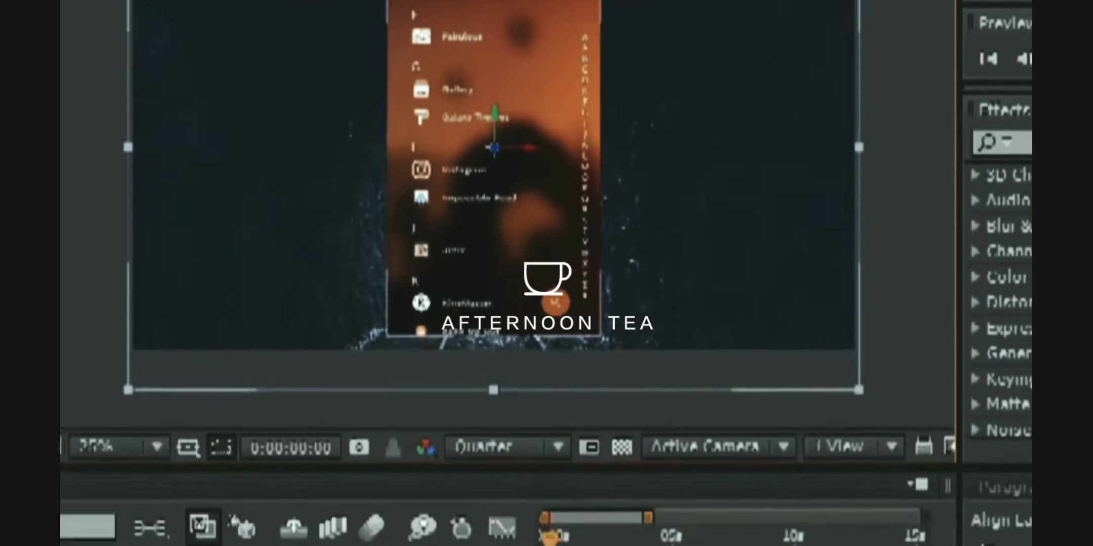
- Create a 50 mm camera layer with Depth of Field enabled
right_click(188, 206)
mouse_move(254, 201)
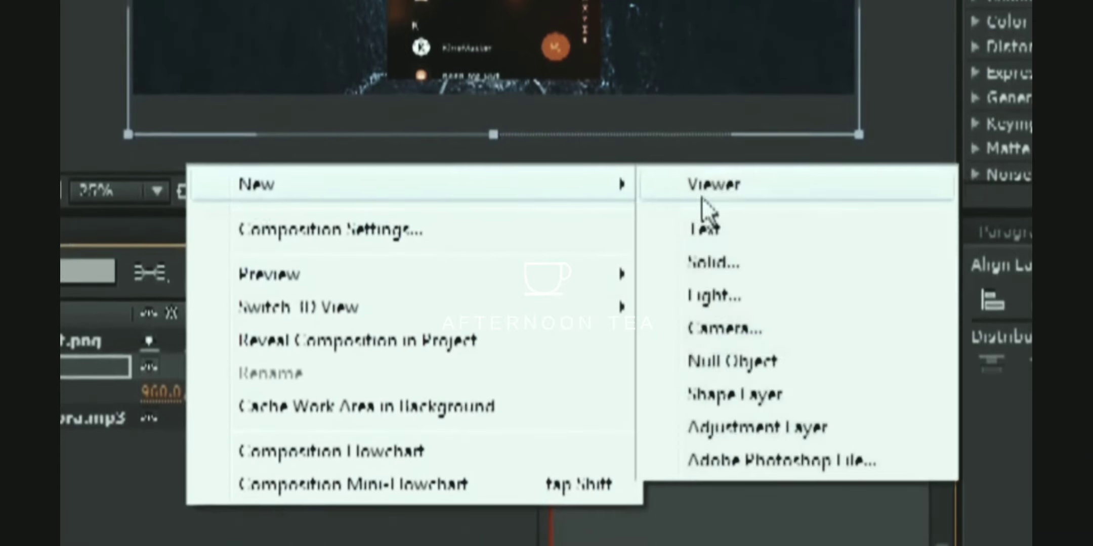
left_click(732, 335)
left_click(500, 259)
left_click(500, 259)
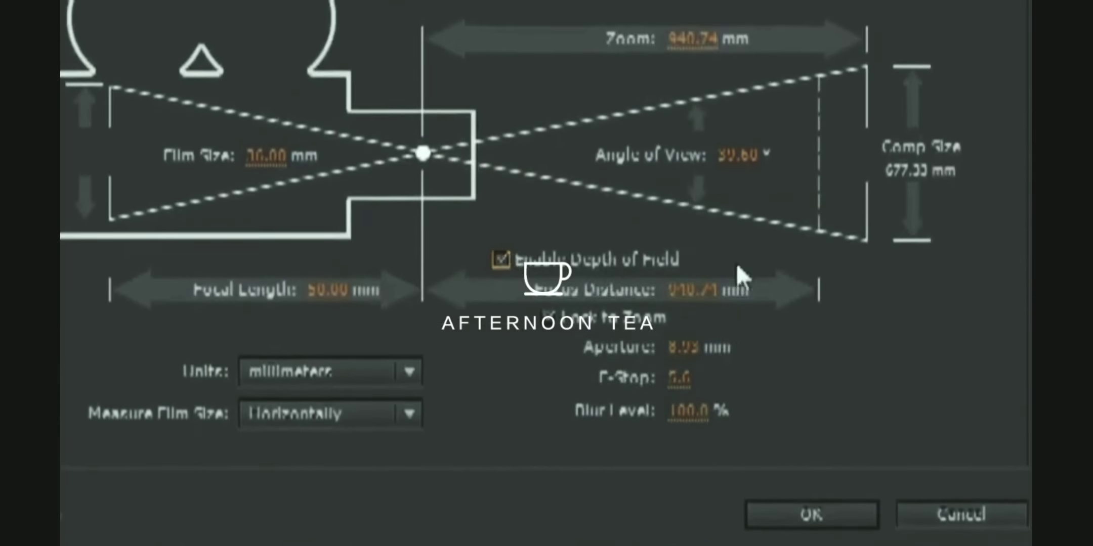
left_click(822, 527)
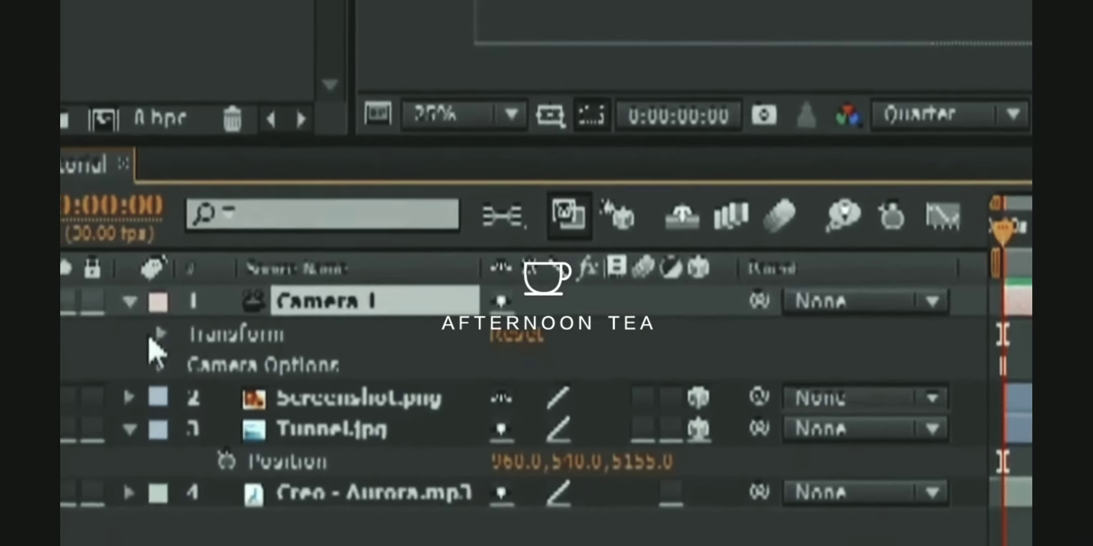
- Set the camera's aperture to 688.3 pixels, focus distance to 2607.7 pixels and iris shape to Octagon
left_click(159, 364)
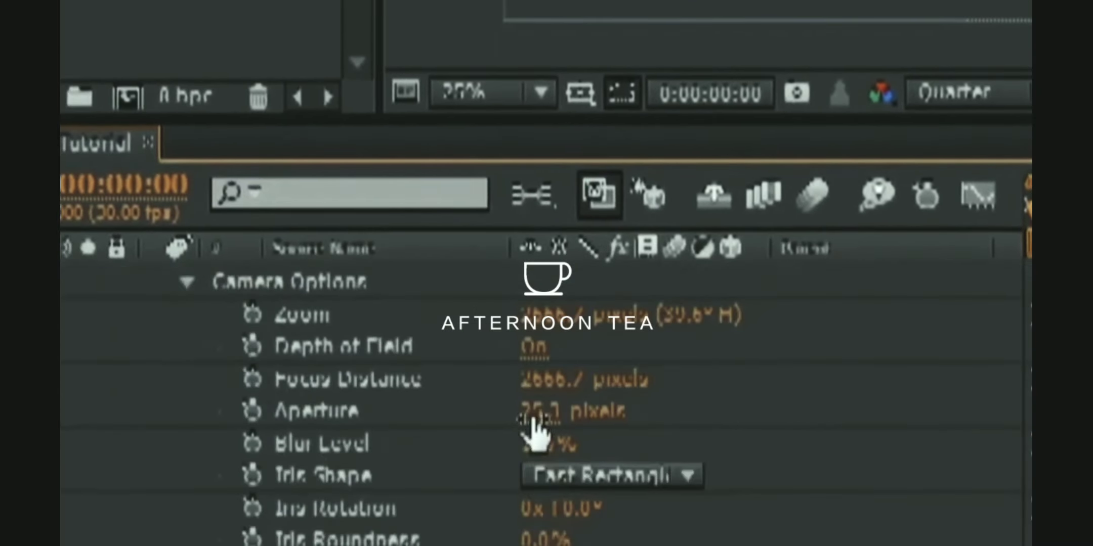
left_click_drag(534, 420, 1029, 391)
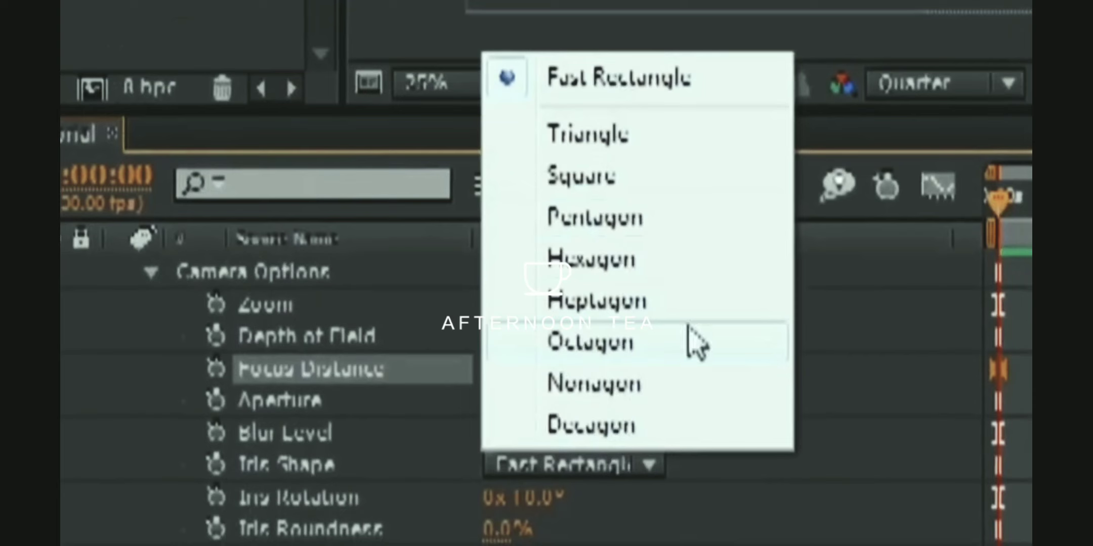
left_click(725, 354)
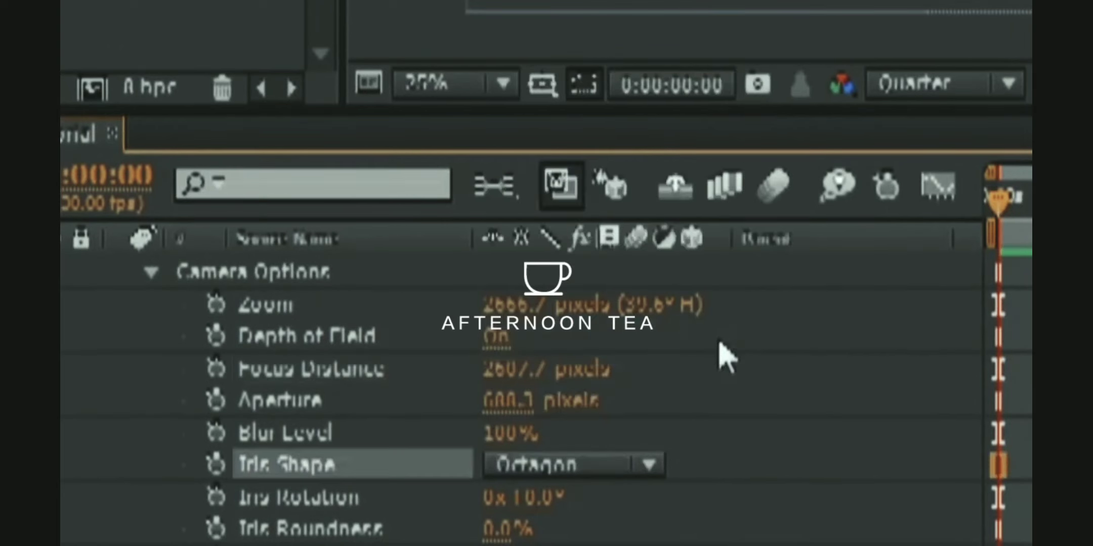
scroll(399, 364, "up", 1)
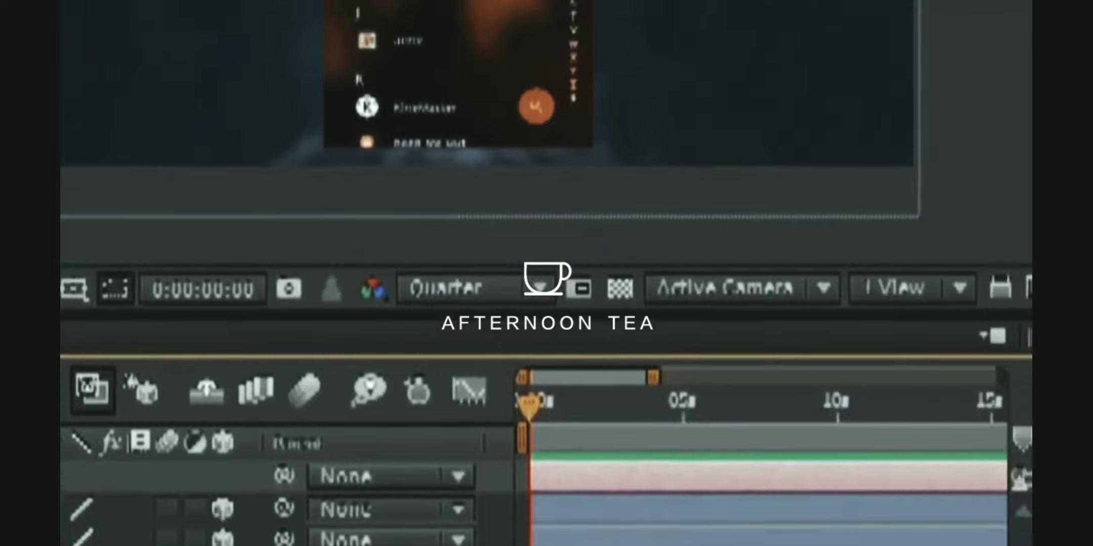
- Find the Motion Tile effect and apply it to the Tunnel.jpg layer
left_click(971, 39)
type("motio")
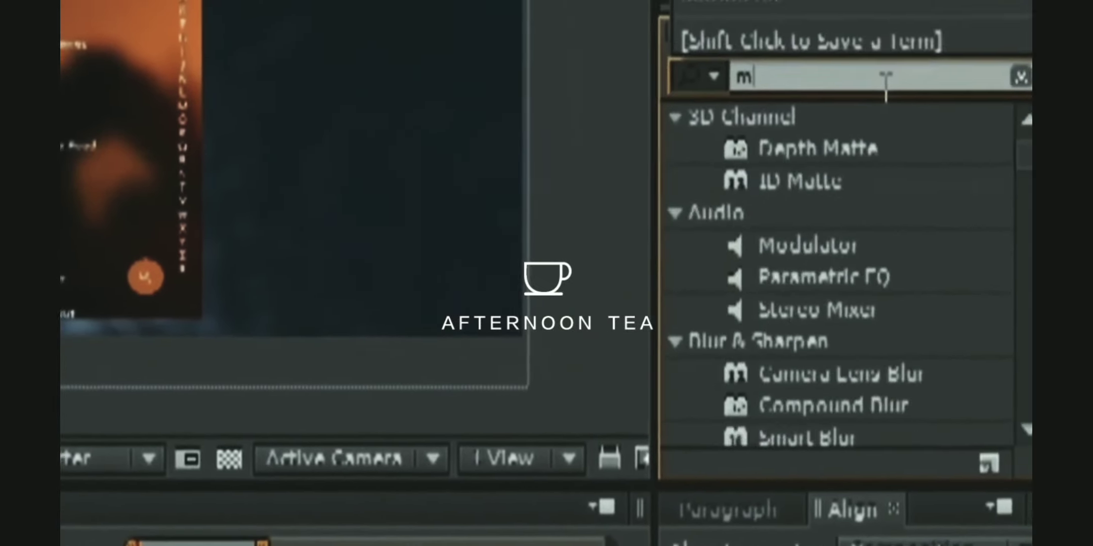
type("n tile")
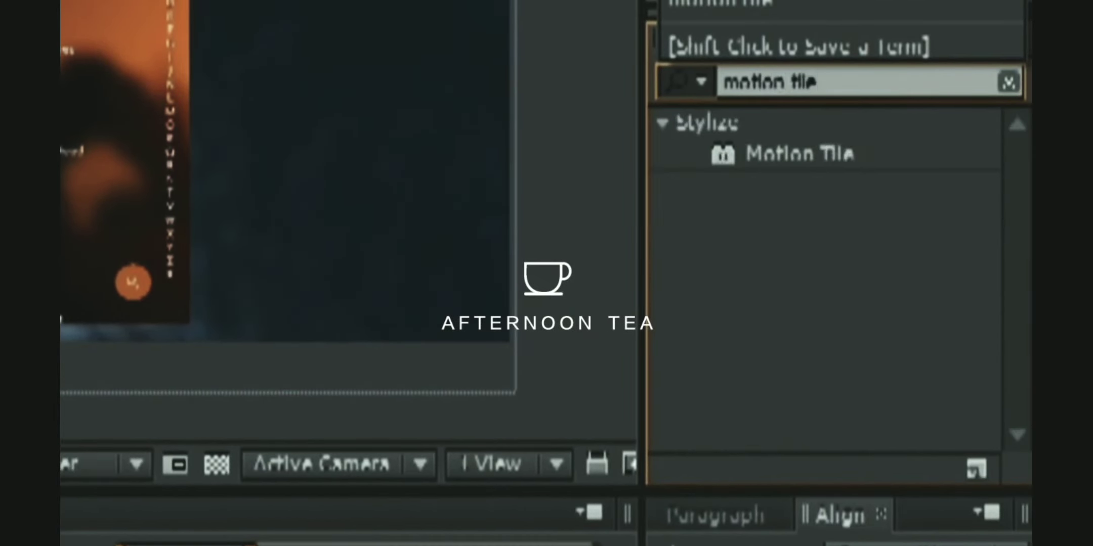
left_click_drag(842, 151, 429, 354)
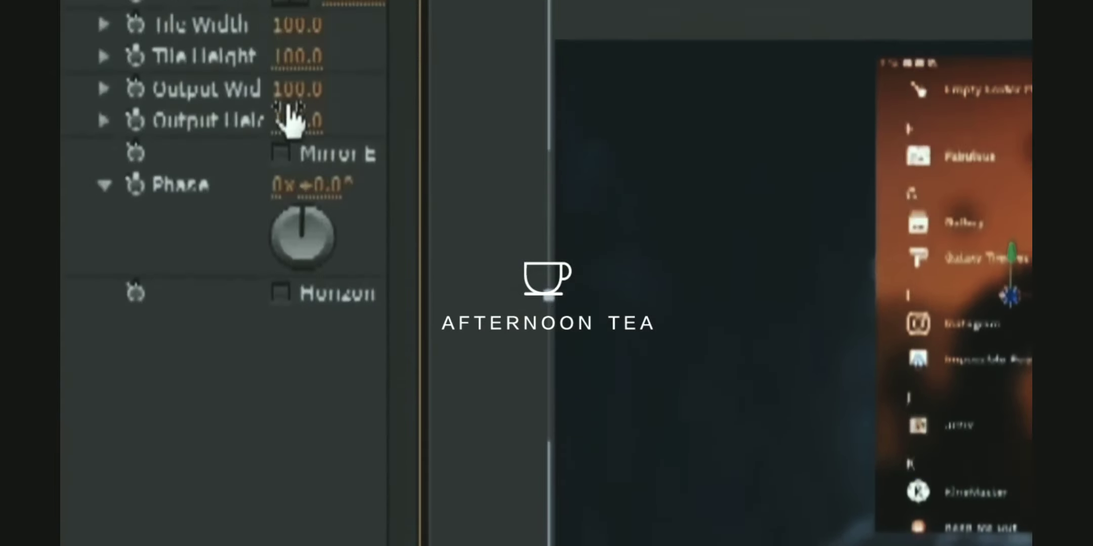
- Set Motion Tile's output width and output height to 200 and enable Mirror Edges
left_click(297, 89)
type("200")
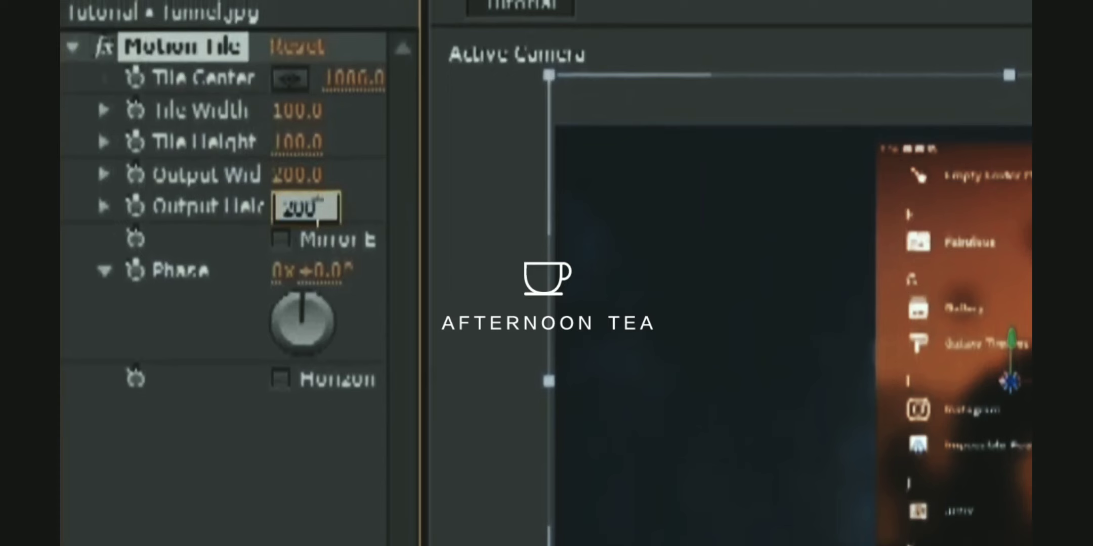
left_click(375, 220)
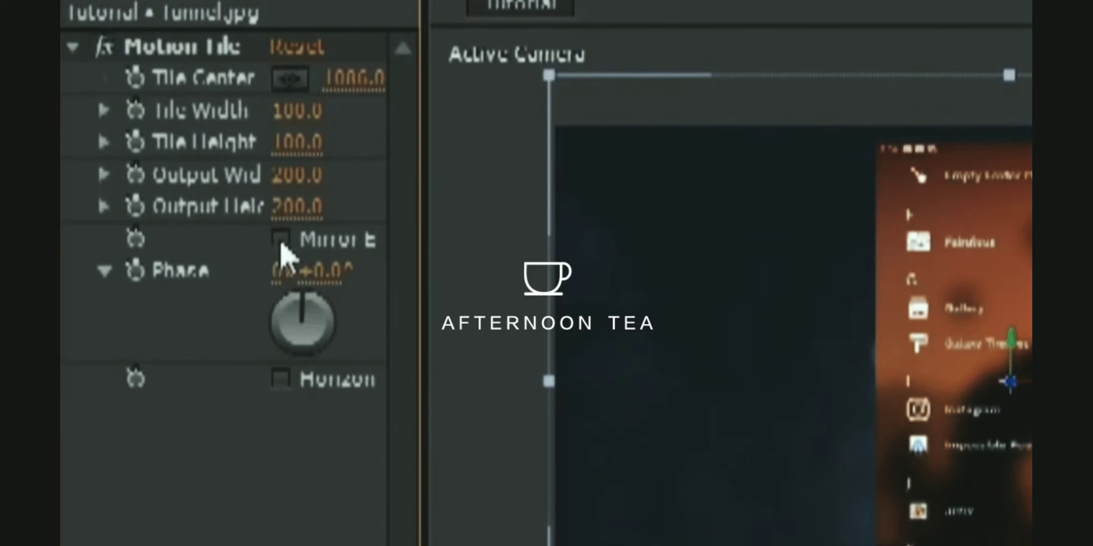
left_click(280, 239)
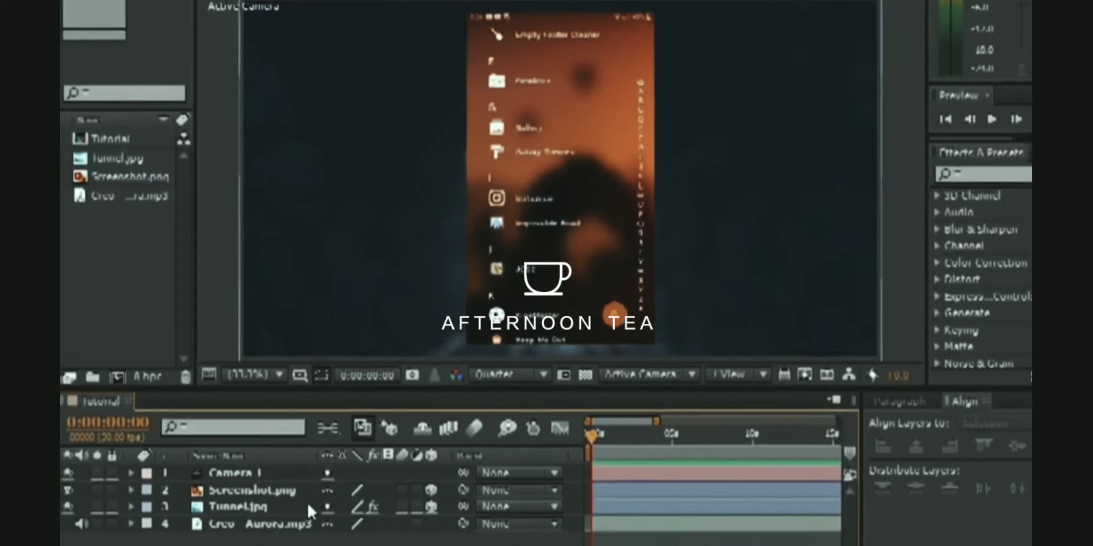
- Reveal Screenshot.png's position and rotation properties and keyframe Position and X, Y and Z Rotation at 0:00
left_click(274, 498)
key("p")
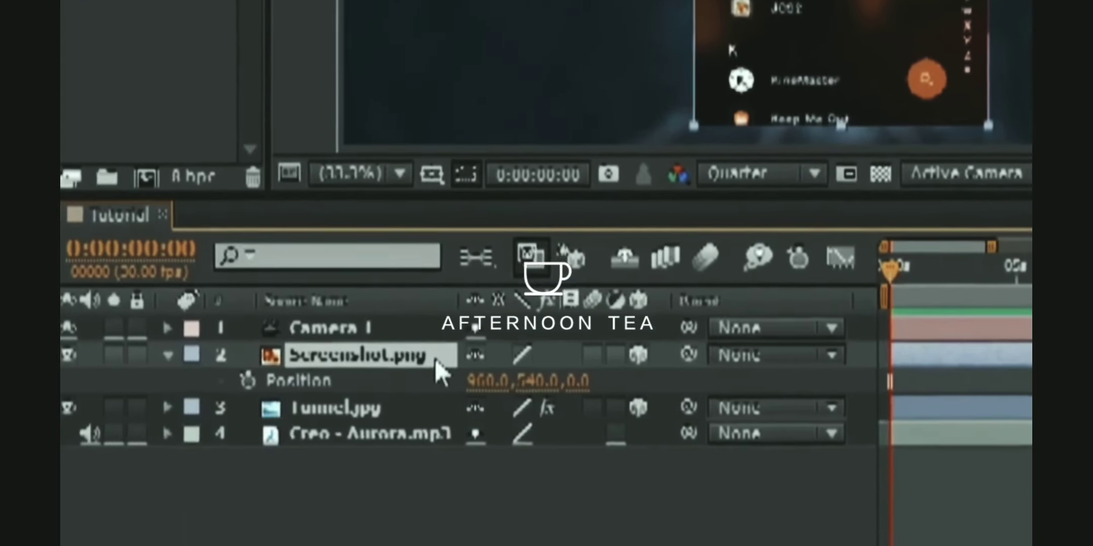
key("shift+r")
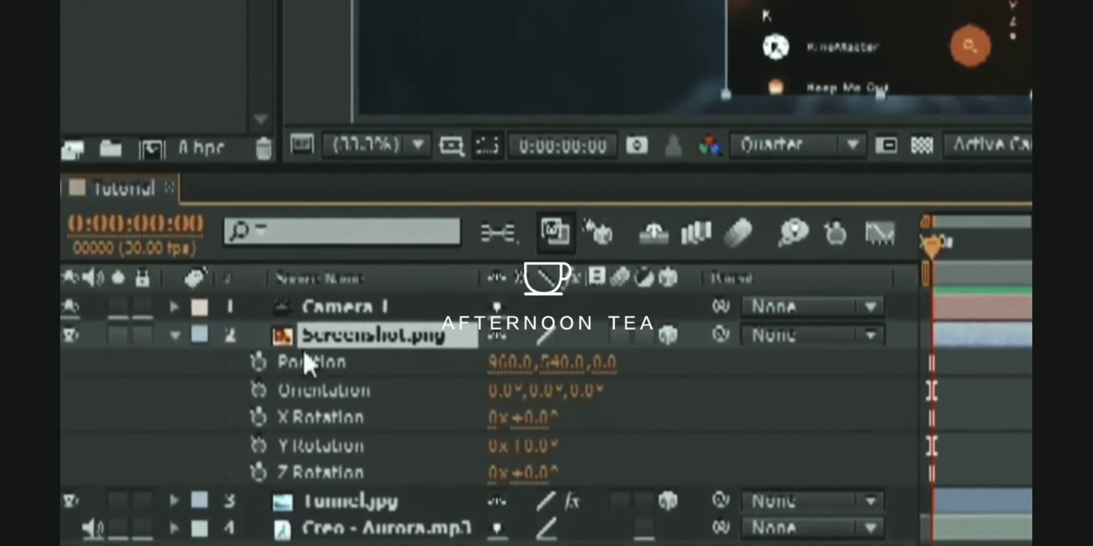
left_click(258, 362)
left_click(258, 417)
left_click(258, 446)
left_click(258, 472)
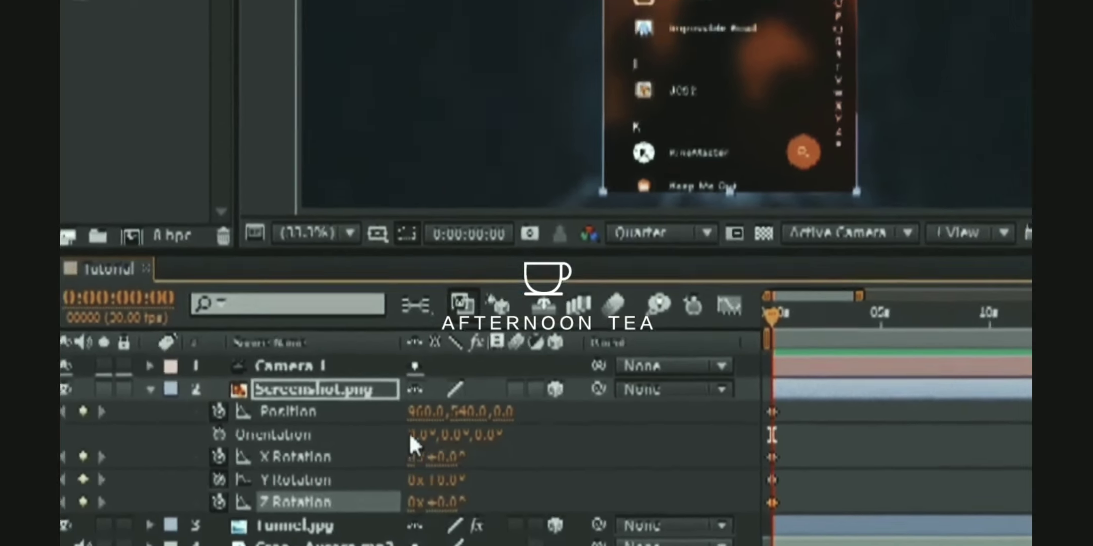
- Tilt the Screenshot.png layer at 0:00 by adjusting its X and Y Rotation and setting Z Rotation to -17°
mouse_move(441, 480)
left_mouse_down()
mouse_move(406, 479)
mouse_move(459, 480)
left_mouse_up()
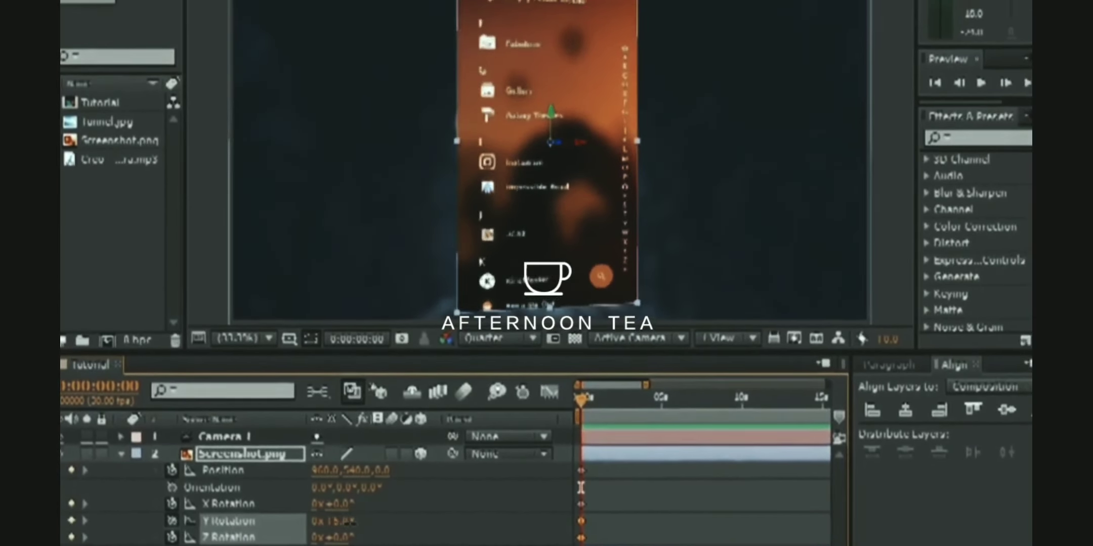
left_click_drag(349, 524, 366, 504)
left_click_drag(335, 537, 317, 537)
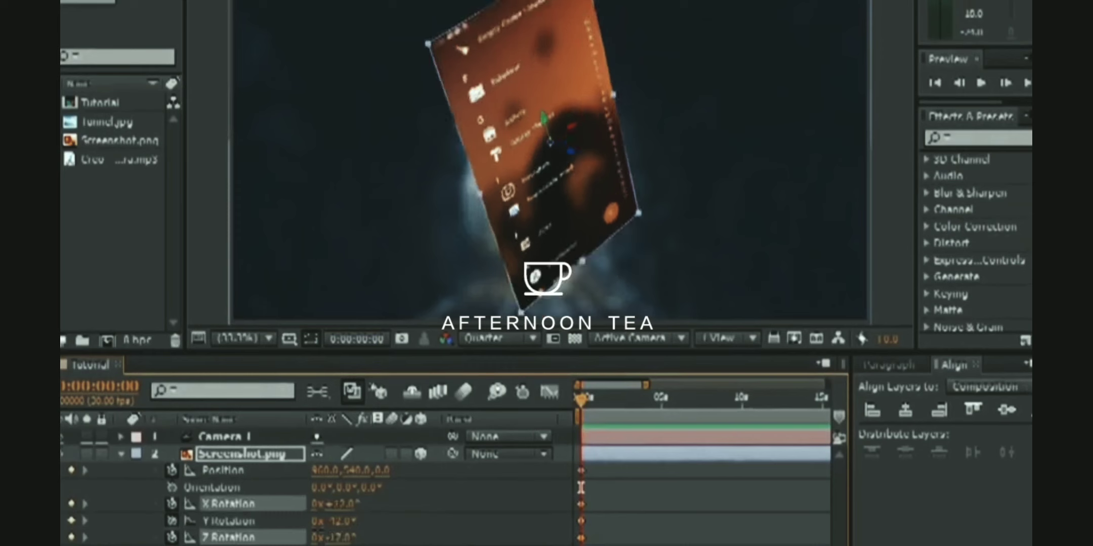
left_click_drag(335, 505, 254, 505)
- At 0:00:03:28, set Screenshot.png's X position to 625, X Rotation to -24° and Z Rotation to -3°, and change its Y Rotation
left_click(644, 400)
left_click_drag(319, 471, 10, 471)
left_click_drag(338, 505, 366, 505)
left_click_drag(332, 521, 360, 544)
- Ease all Screenshot.png keyframes and shape their speed graph into a sharp early peak with a long slowdown
left_click_drag(669, 466, 556, 545)
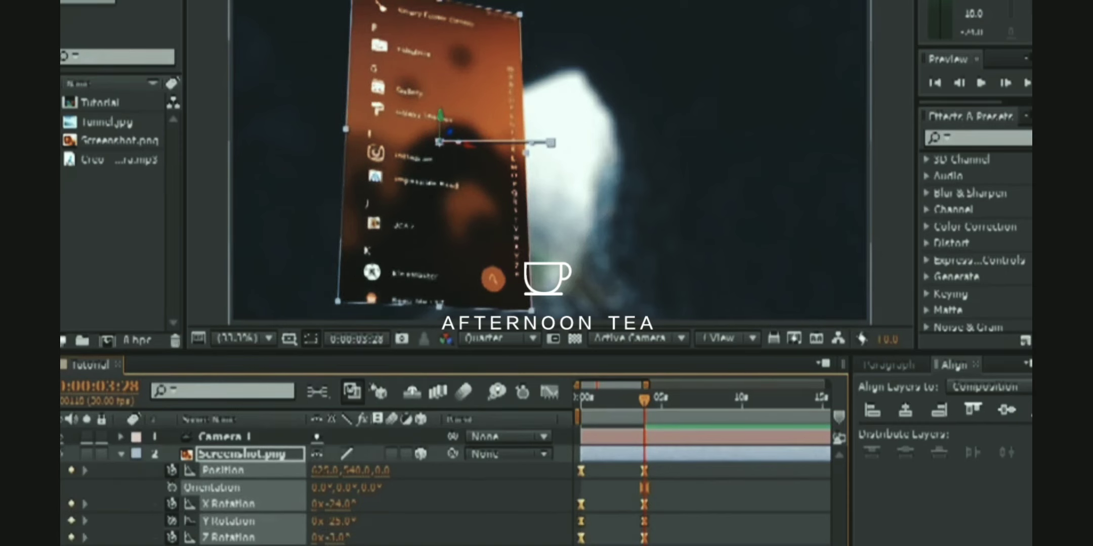
left_click(556, 396)
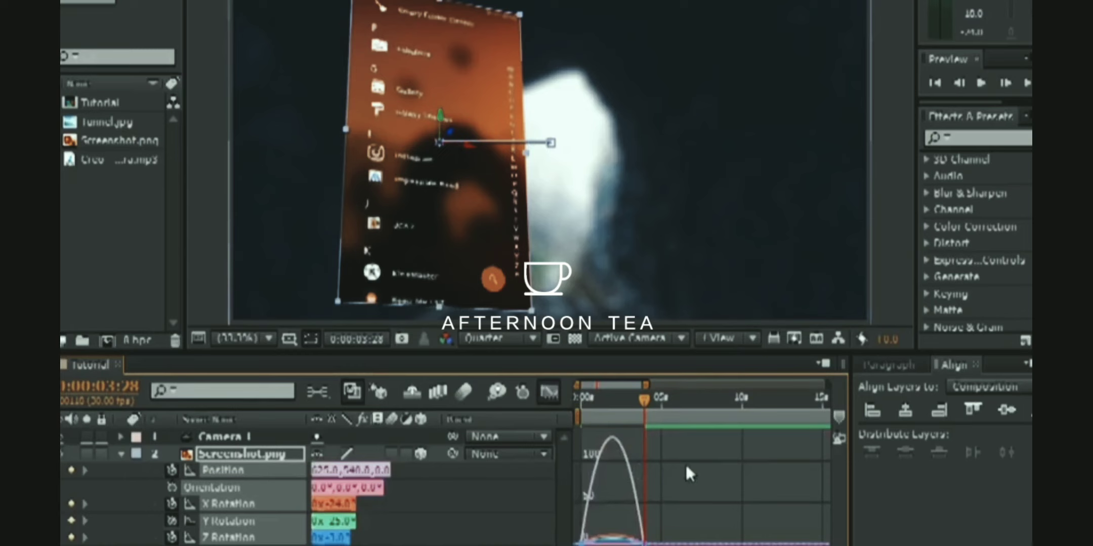
left_click(633, 533)
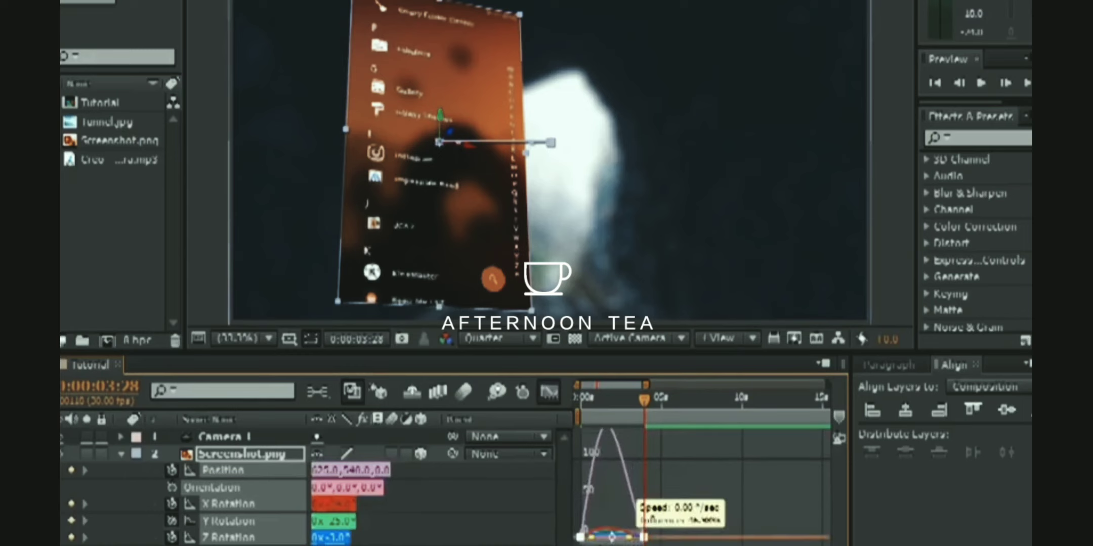
left_click_drag(639, 506, 643, 512)
left_click(698, 480)
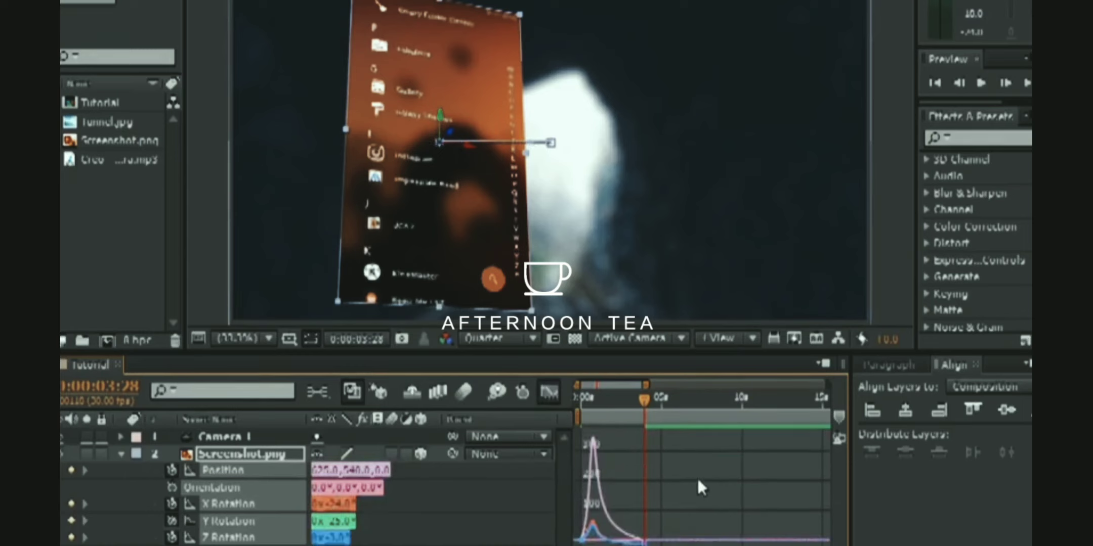
left_click(551, 394)
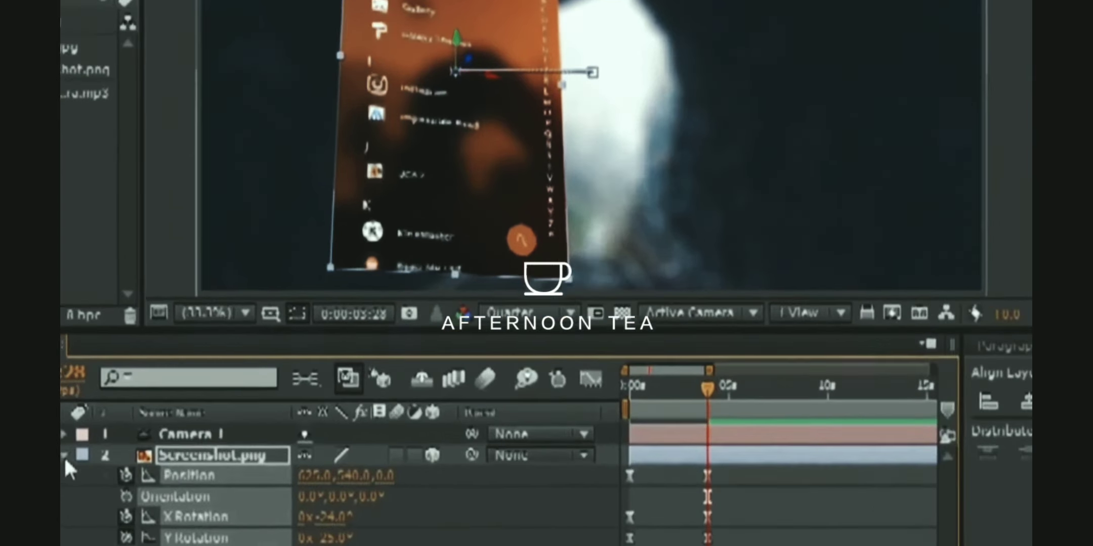
- At 0:00, move the camera back to Z position -3790.7 and keyframe its position
left_click(120, 454)
left_click(179, 437)
key("p")
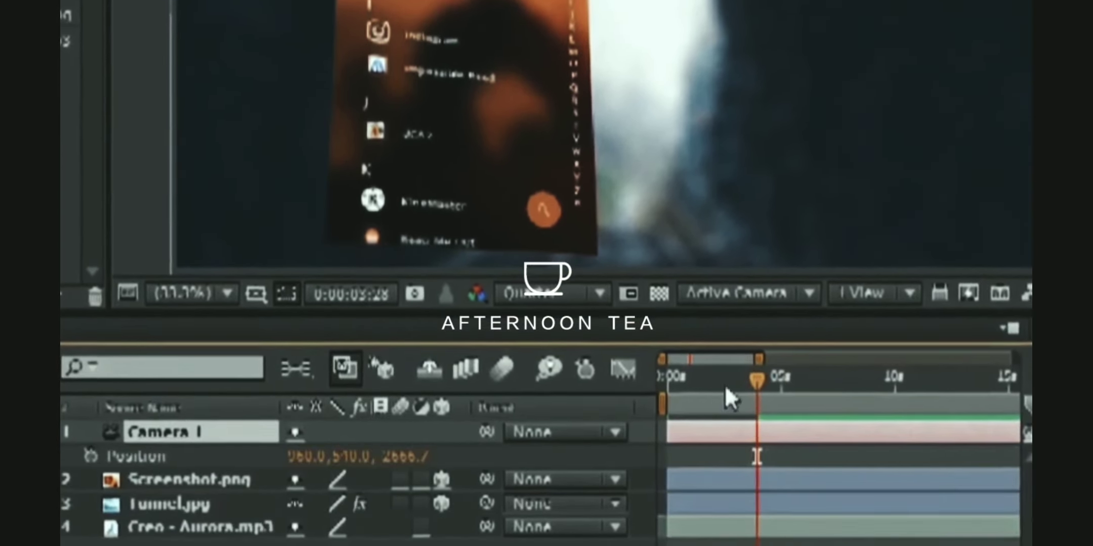
left_click_drag(727, 390, 509, 410)
left_click_drag(404, 457, 612, 512)
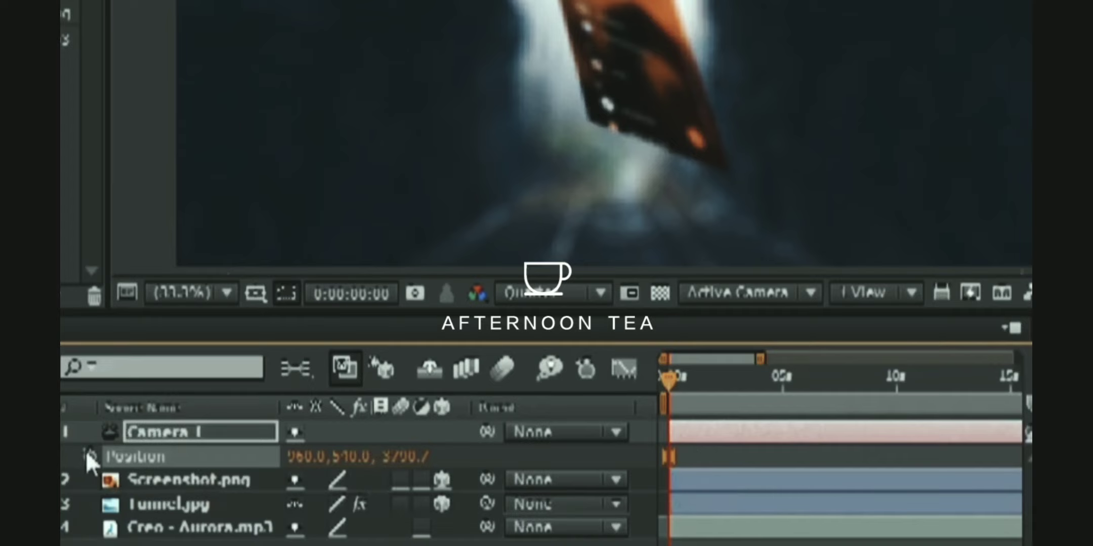
- At 0:00:03:19, reframe the view with the camera tool so the camera sits at position 1946.4, -41.5, -2400.5
left_click_drag(734, 384, 754, 390)
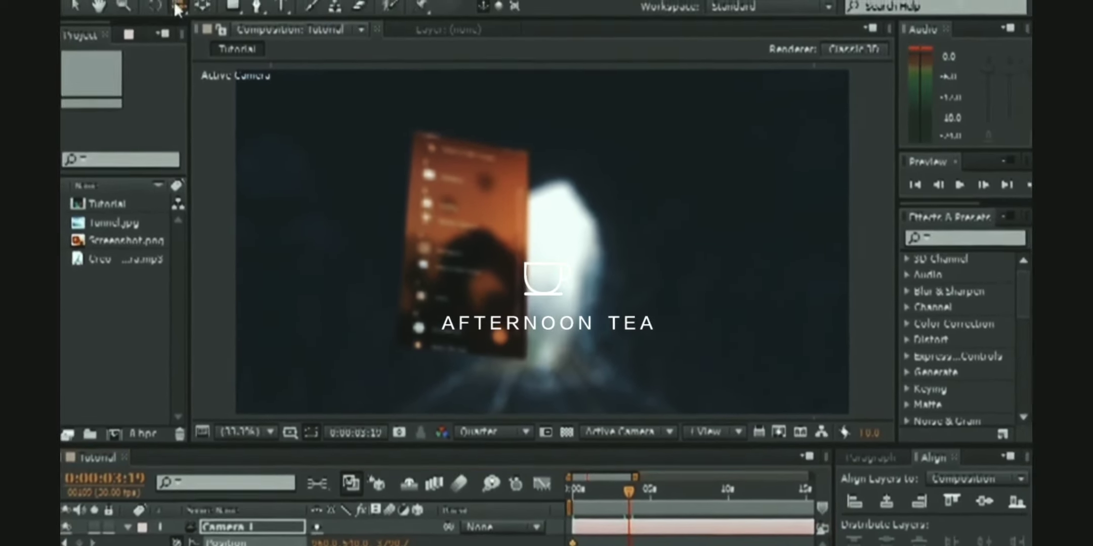
left_click(178, 9)
left_click_drag(545, 253, 505, 229)
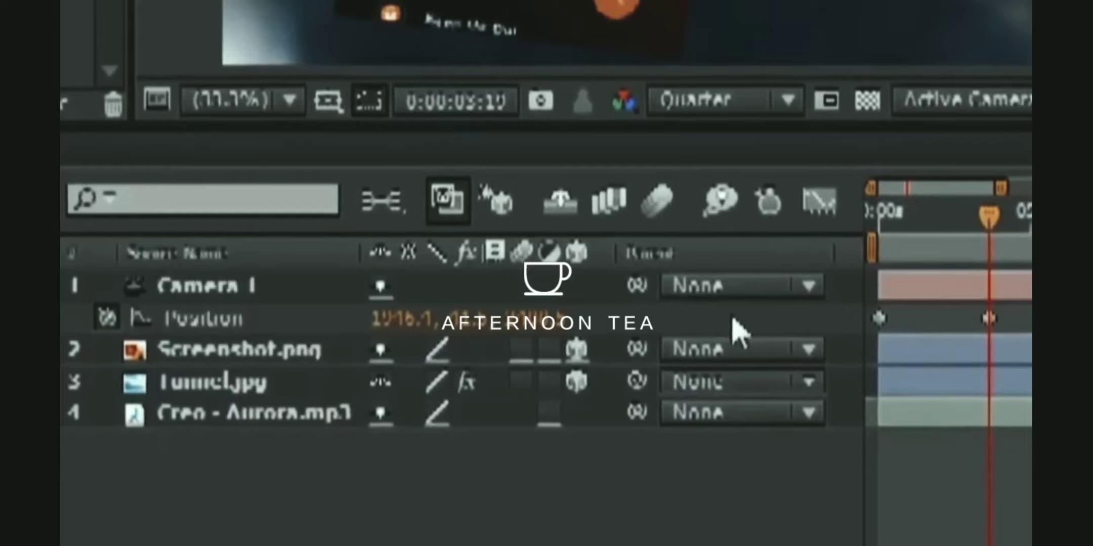
- Ease both camera position keyframes and shape their speed graph into a steep early peak with a gradual slowdown
left_click_drag(1022, 315, 804, 338)
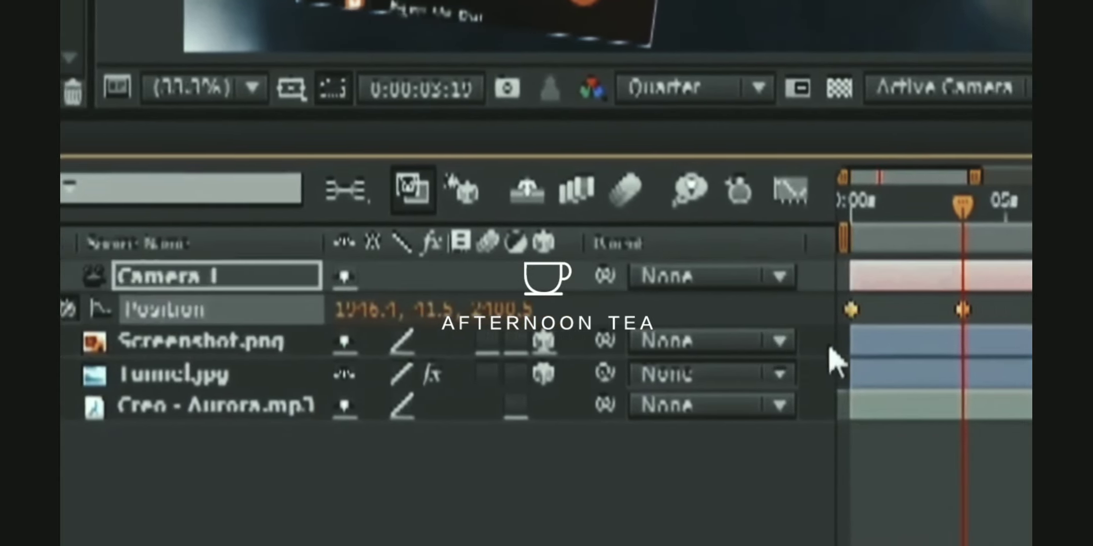
left_click(827, 191)
left_click_drag(1092, 379, 972, 496)
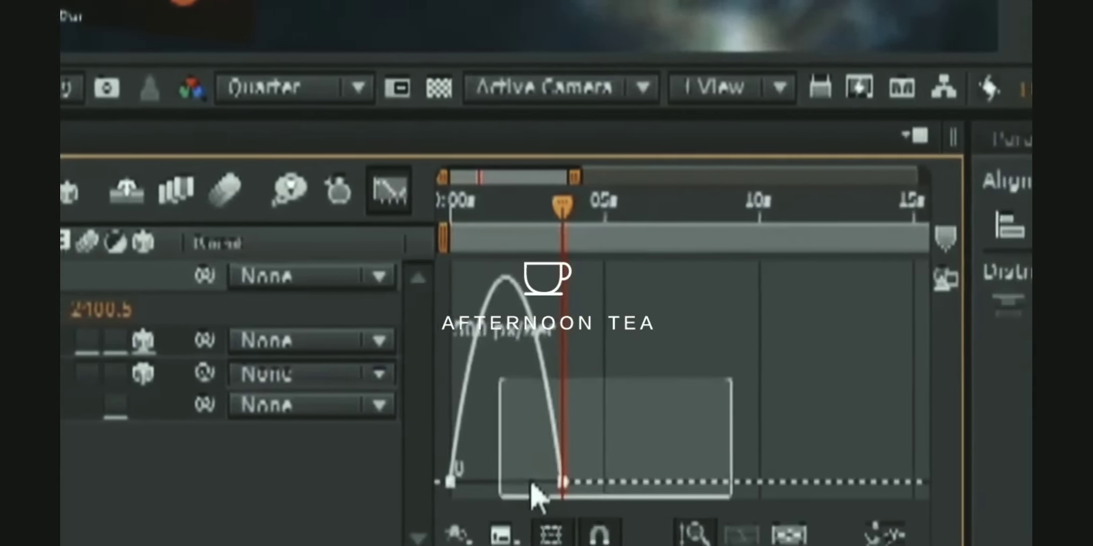
left_click_drag(534, 488, 424, 487)
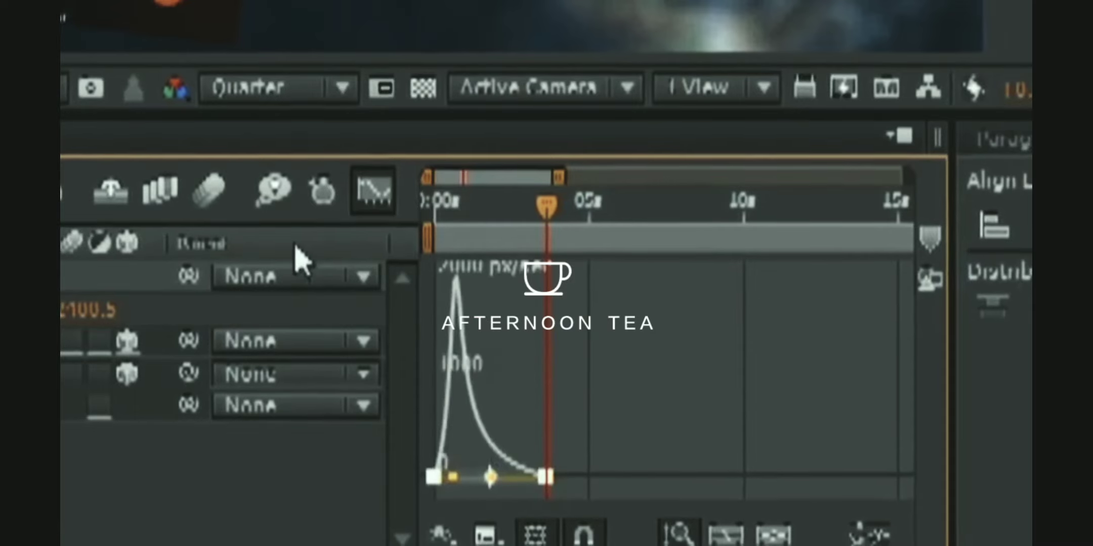
left_click(373, 190)
- Expand Camera 1's Camera Options and adjust its depth-of-field settings
left_click(65, 341)
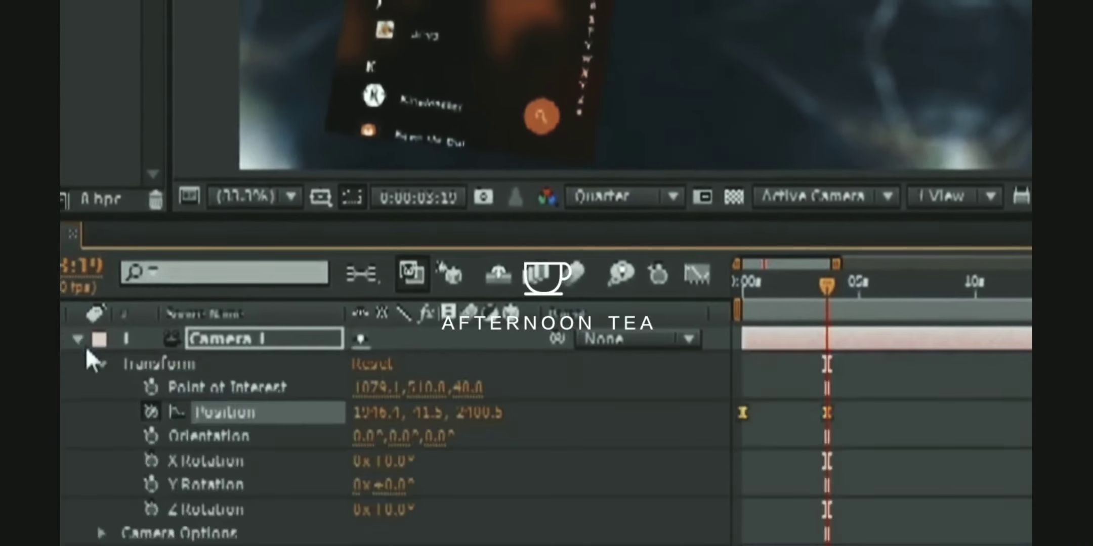
scroll(413, 420, "down", 3)
left_click(102, 463)
scroll(429, 500, "down", 5)
left_click(398, 411)
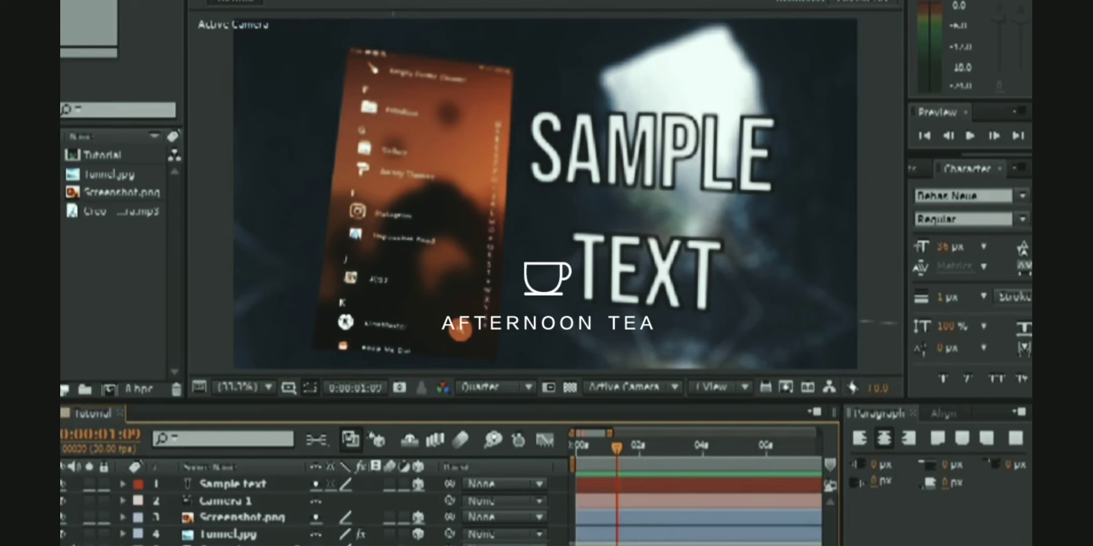
- Pre-compose all layers into a new composition named Intro, moving all attributes into it
key("ctrl+a")
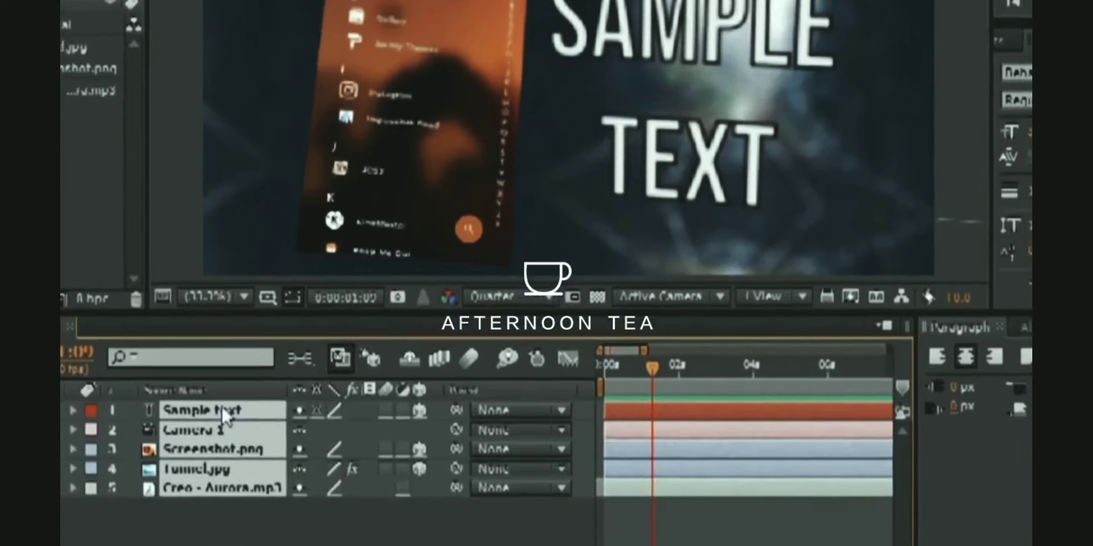
right_click(237, 484)
left_click(288, 434)
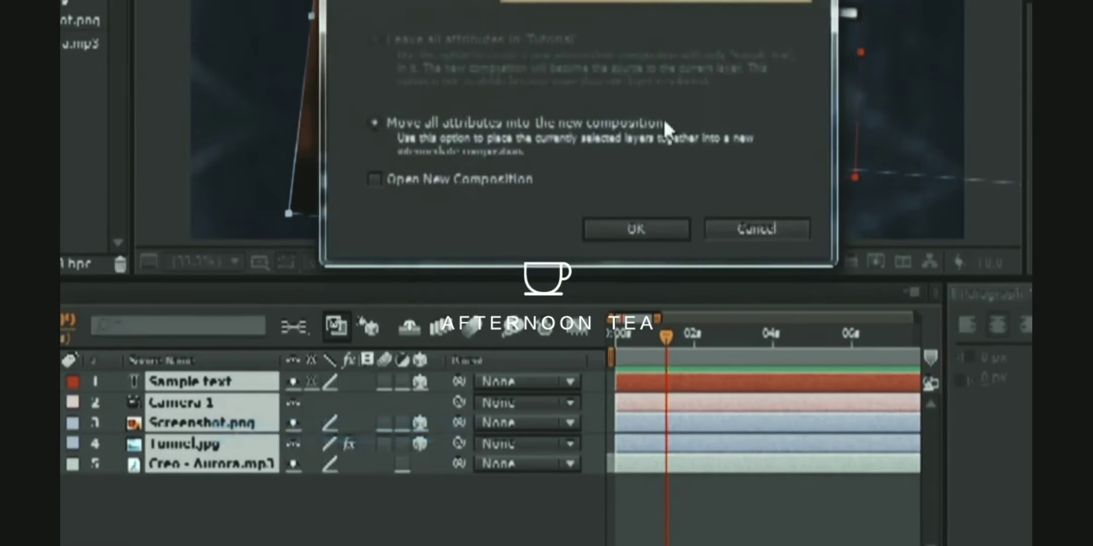
type("Intro")
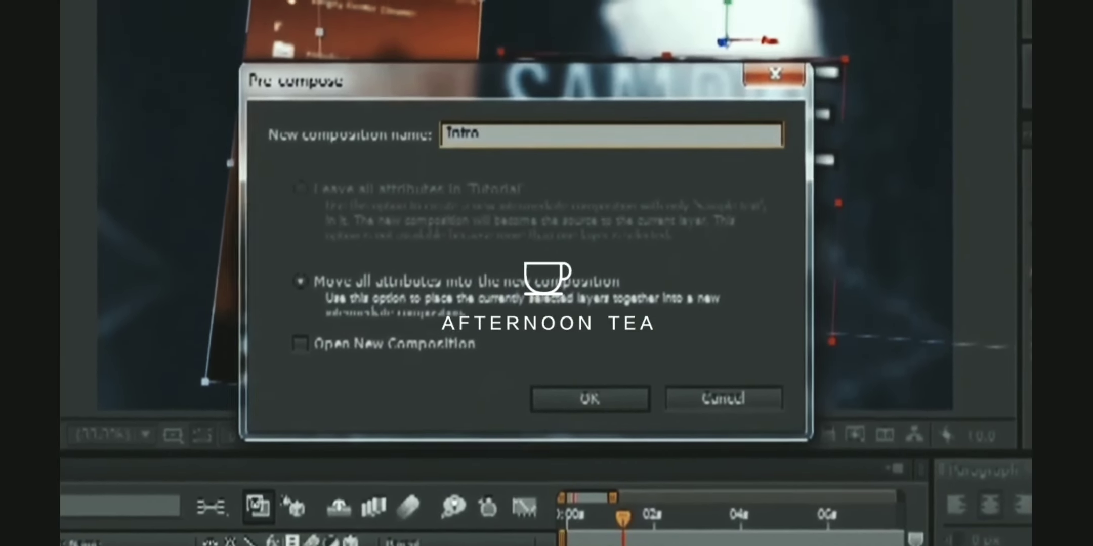
key("Return")
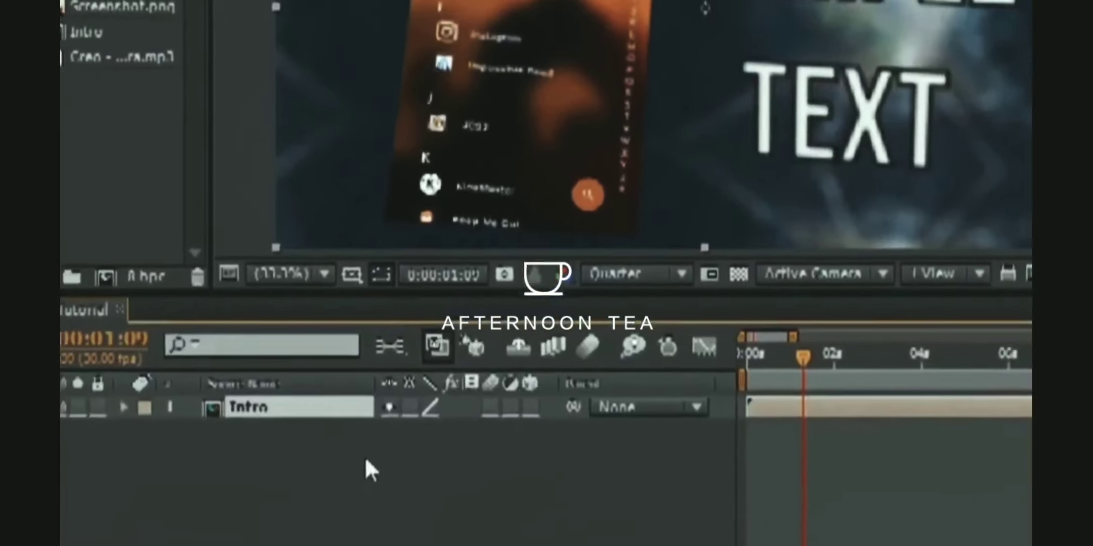
- Add the expression wiggle(0.3,30) to the Intro layer's Position
key("p")
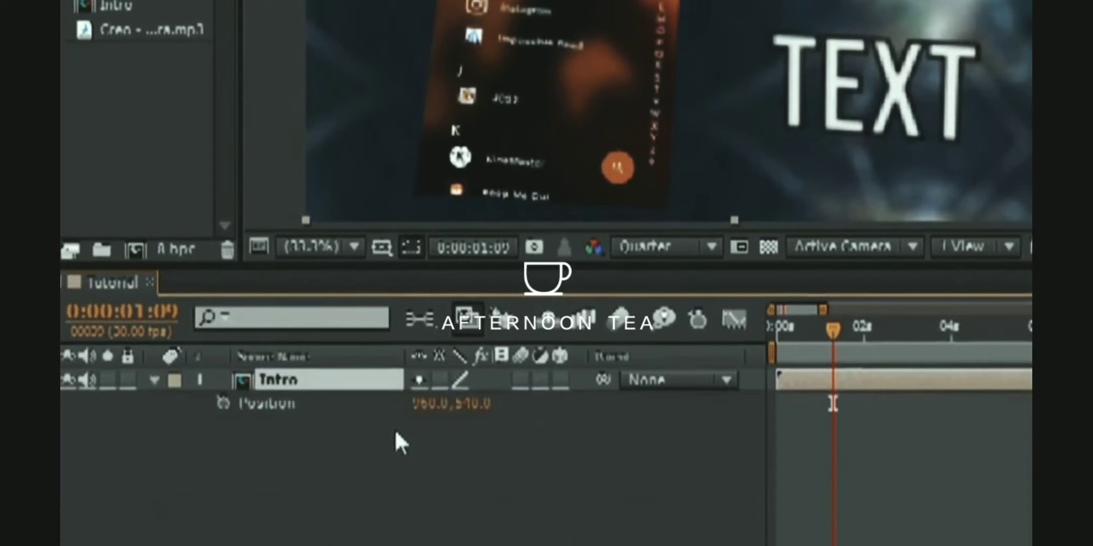
left_click(222, 402, "alt")
type("wigg")
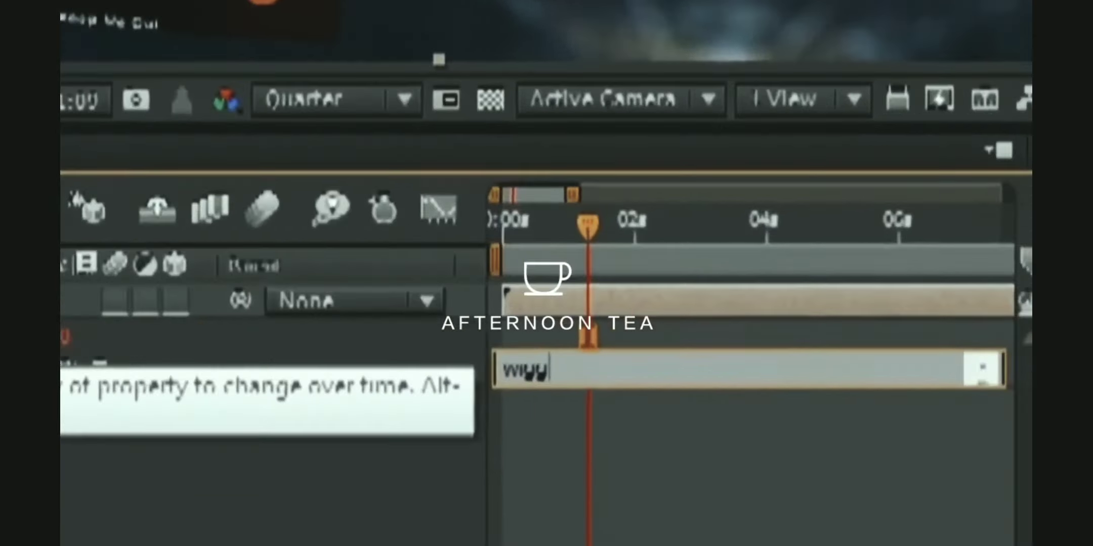
type("le(0,0")
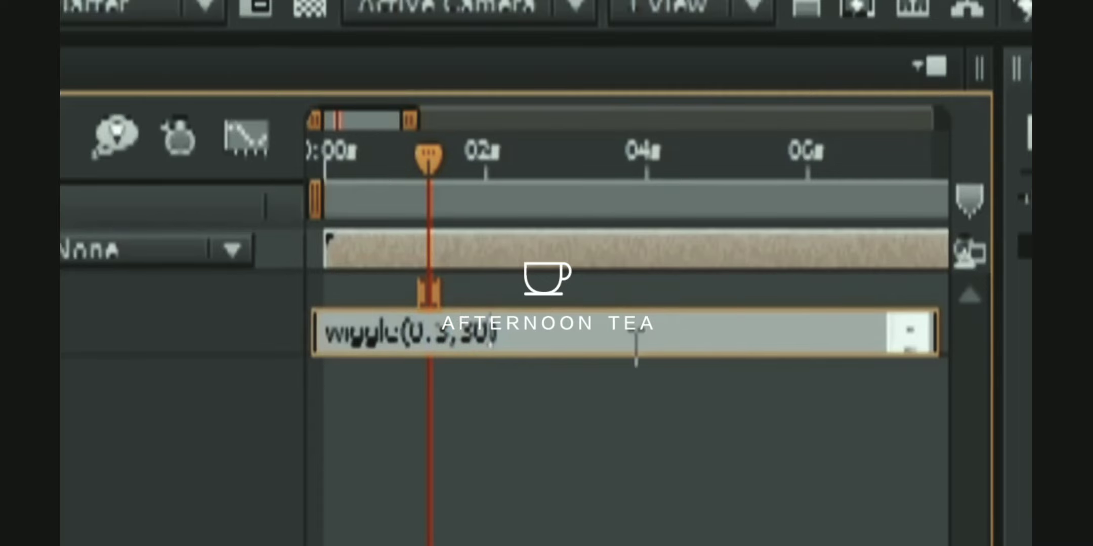
left_click(686, 421)
- Find the Motion Tile effect and apply it to the Intro layer
left_click(861, 161)
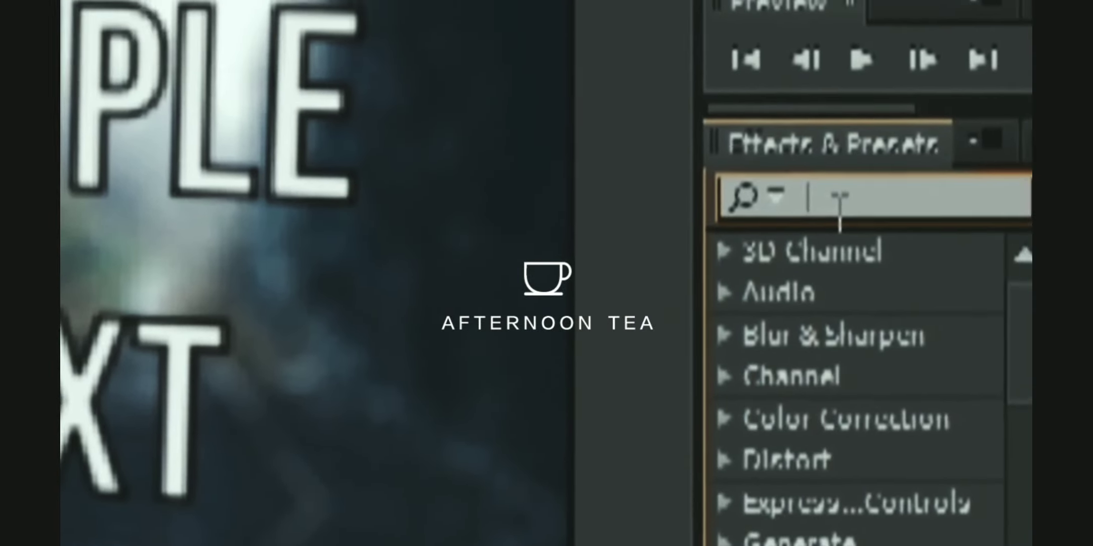
type("motion")
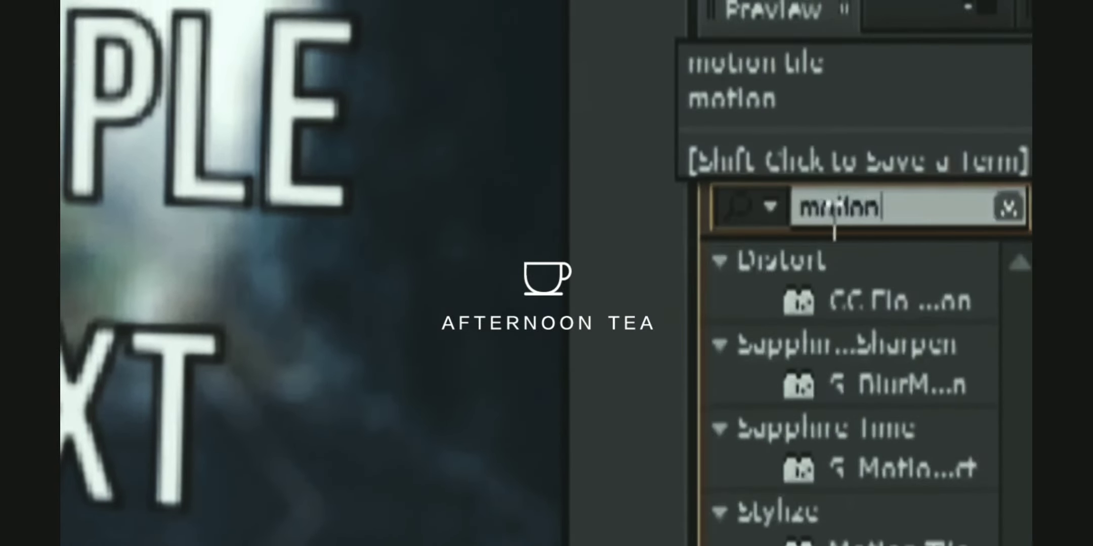
type(" t")
left_click_drag(896, 302, 322, 344)
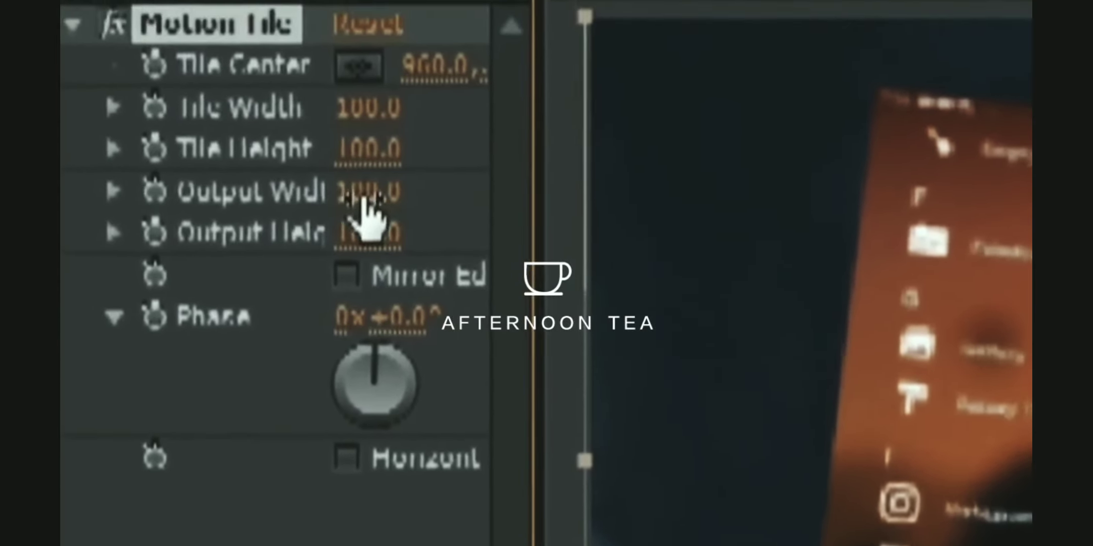
- Set Motion Tile's output width and output height to 200 and turn on Mirror Edges
left_click(362, 195)
type("7")
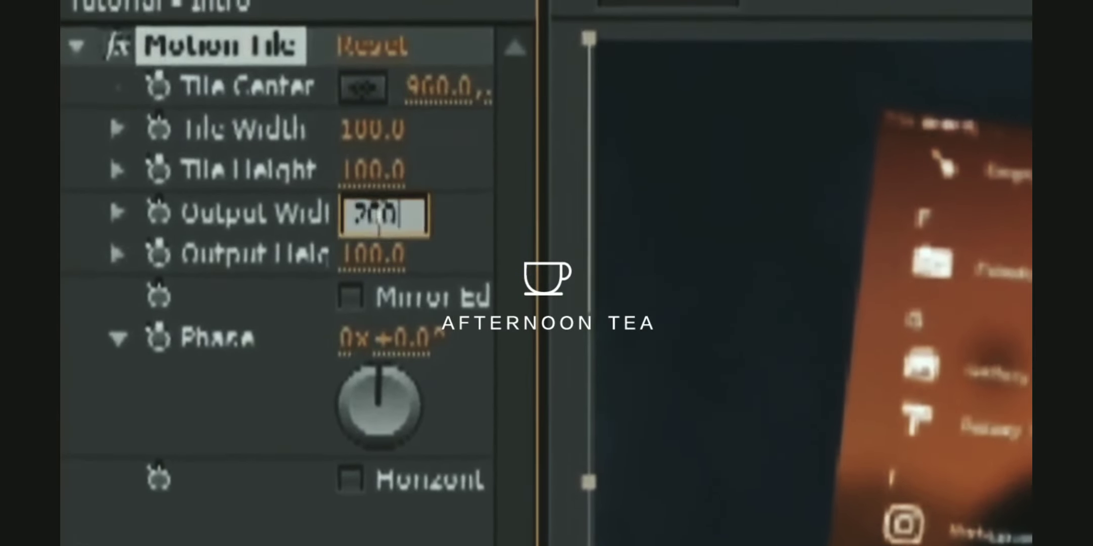
type("00")
key("Return")
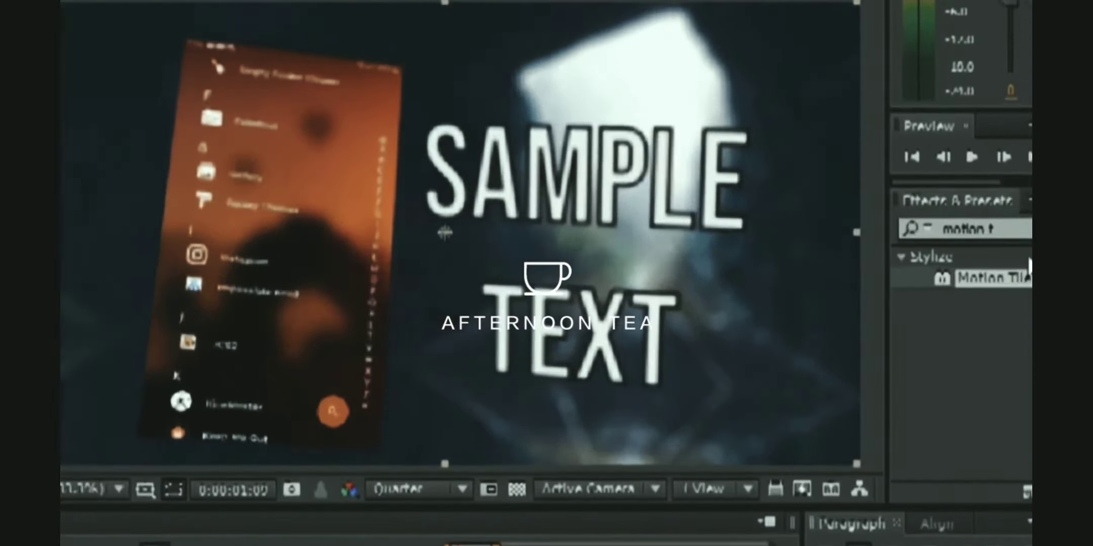
- Apply Optics Compensation to the Intro layer with reversed lens distortion and a field of view of 52.2
left_click_drag(1012, 253, 943, 265)
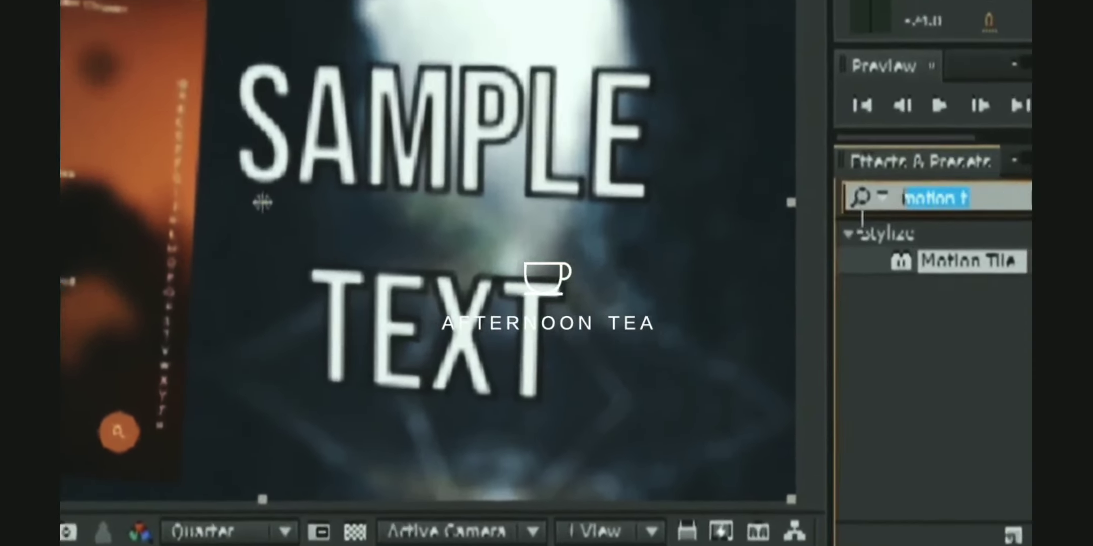
type("opt")
type("cs")
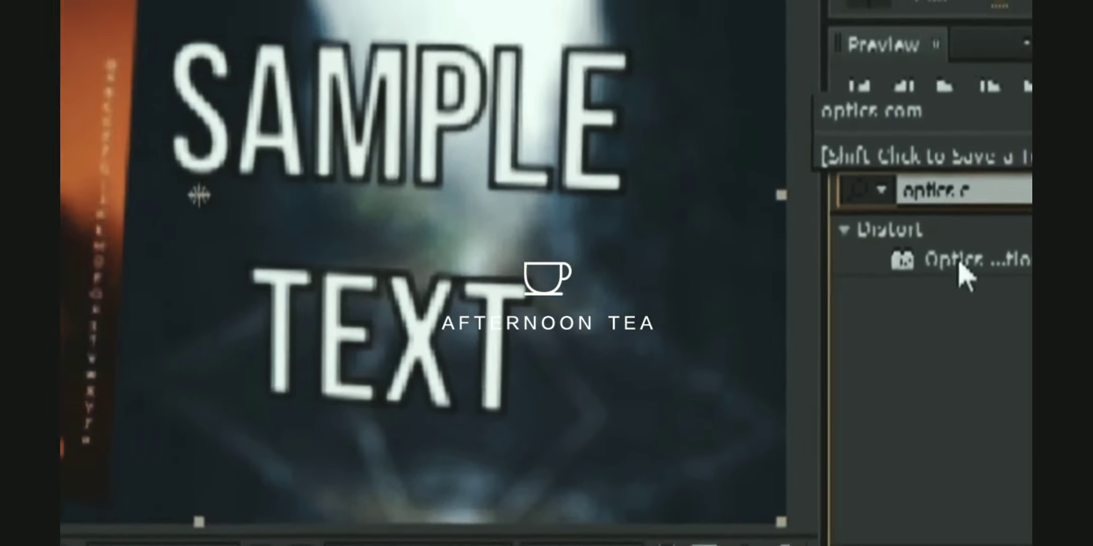
left_click_drag(965, 275, 197, 179)
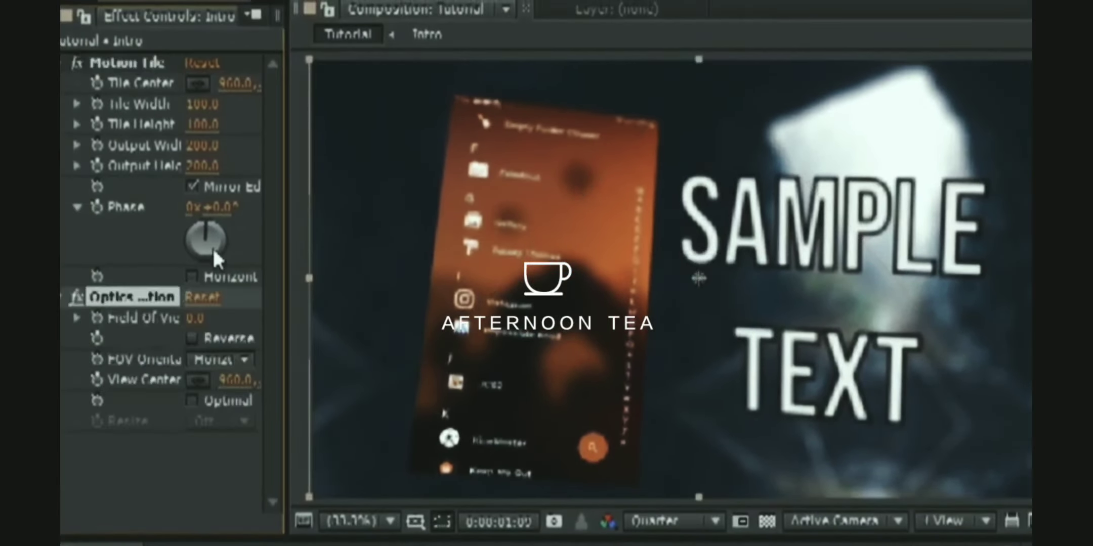
left_click_drag(196, 319, 797, 290)
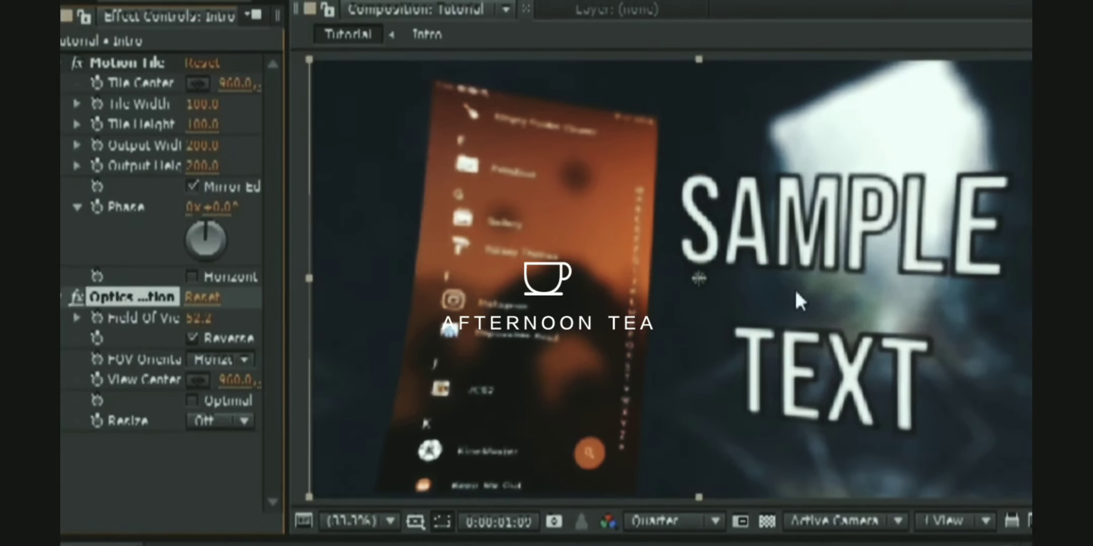
- Apply the S_Vignette effect to the Intro layer and pull its ellipse slightly inward
left_click(1026, 253)
type("vi")
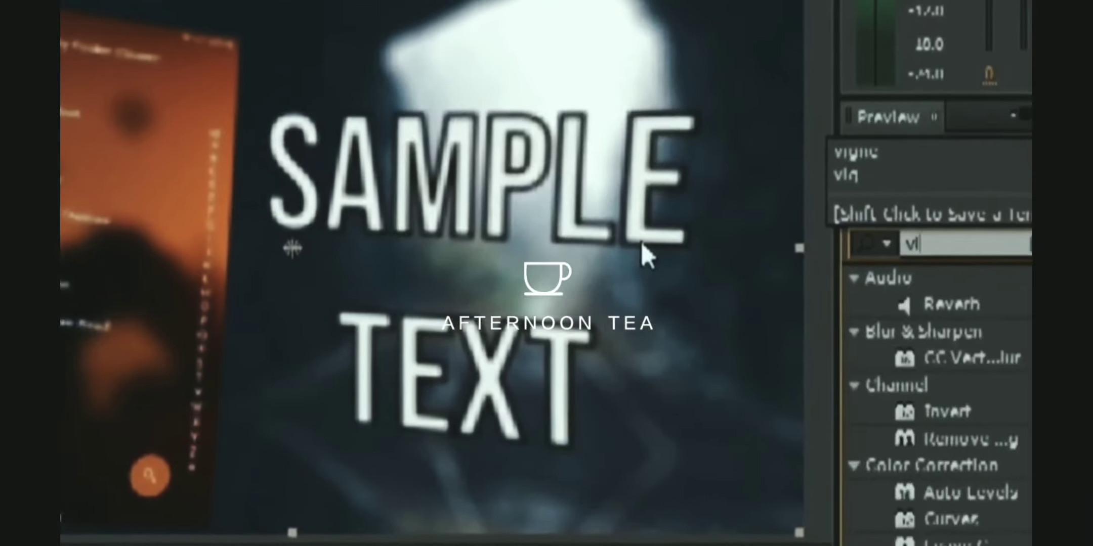
type("gn")
left_click_drag(966, 304, 384, 202)
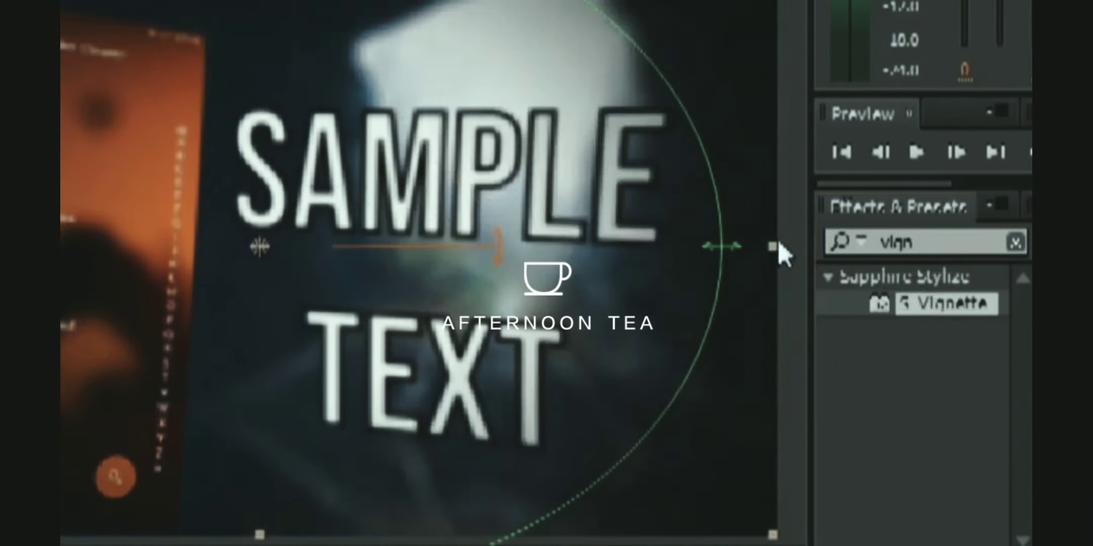
left_click_drag(715, 247, 690, 253)
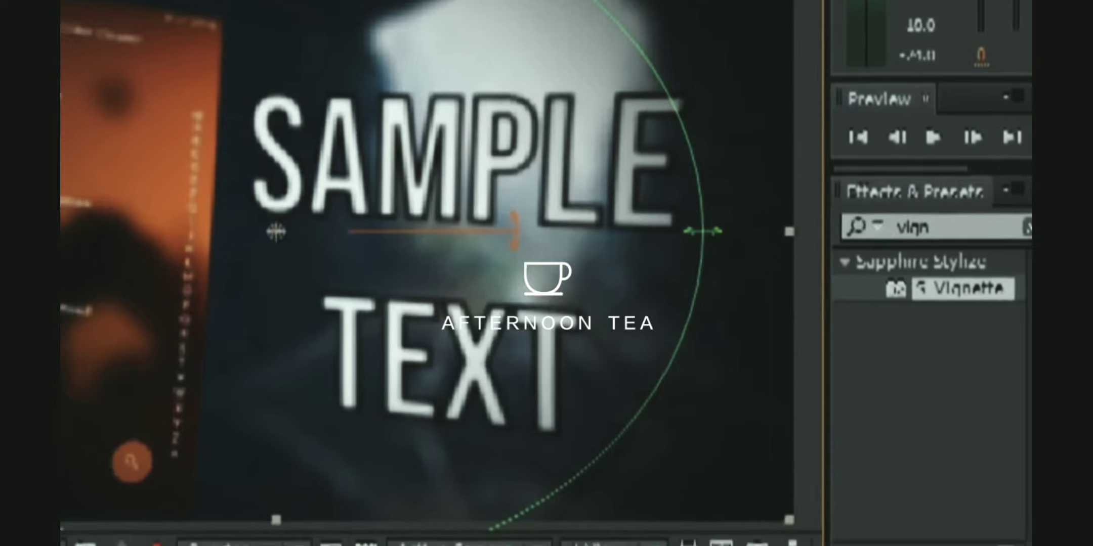
- Create a full-frame black solid layer above the Intro layer
right_click(84, 497)
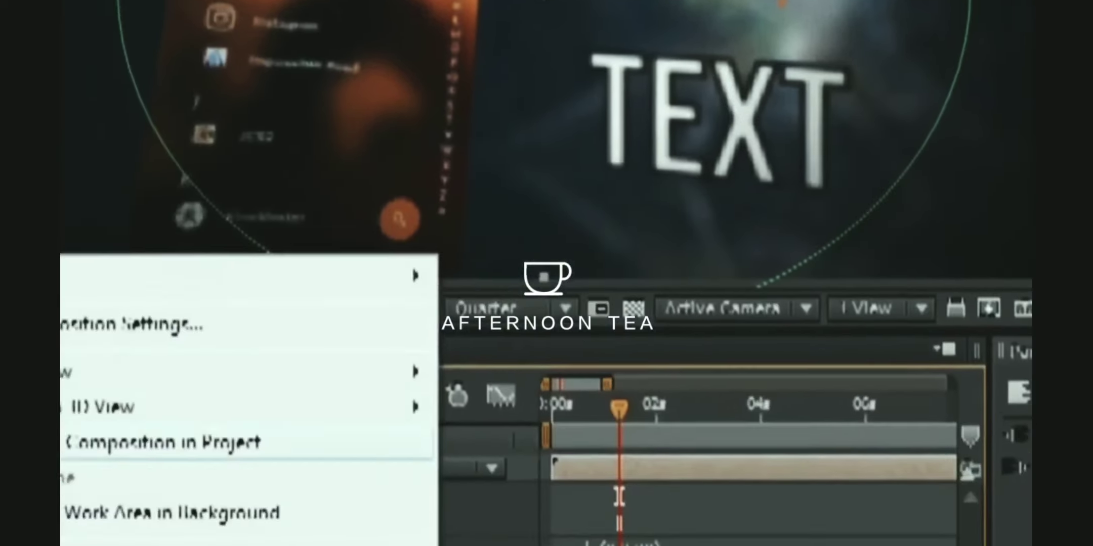
mouse_move(161, 185)
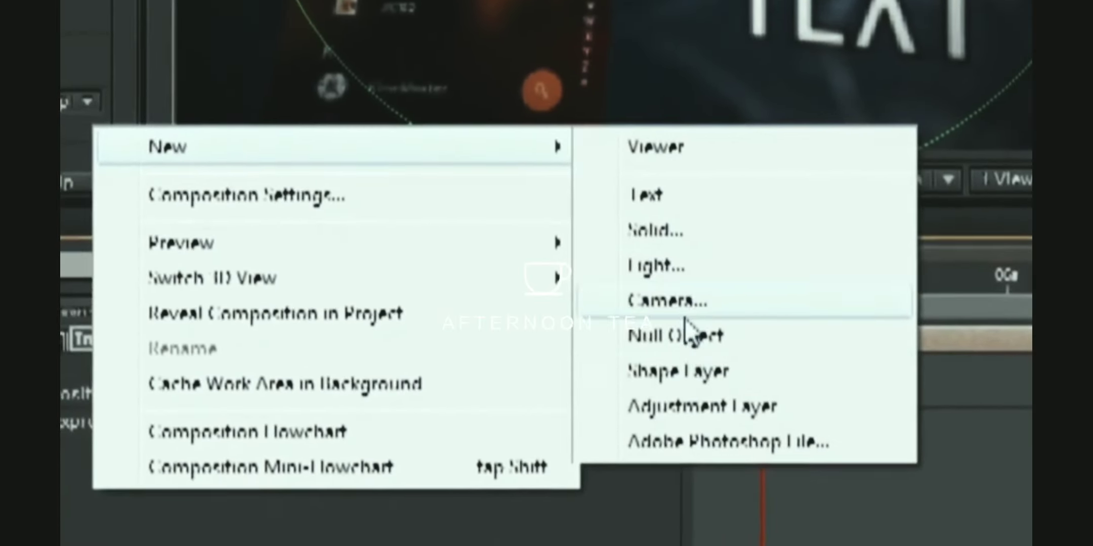
left_click(684, 237)
left_click(734, 253)
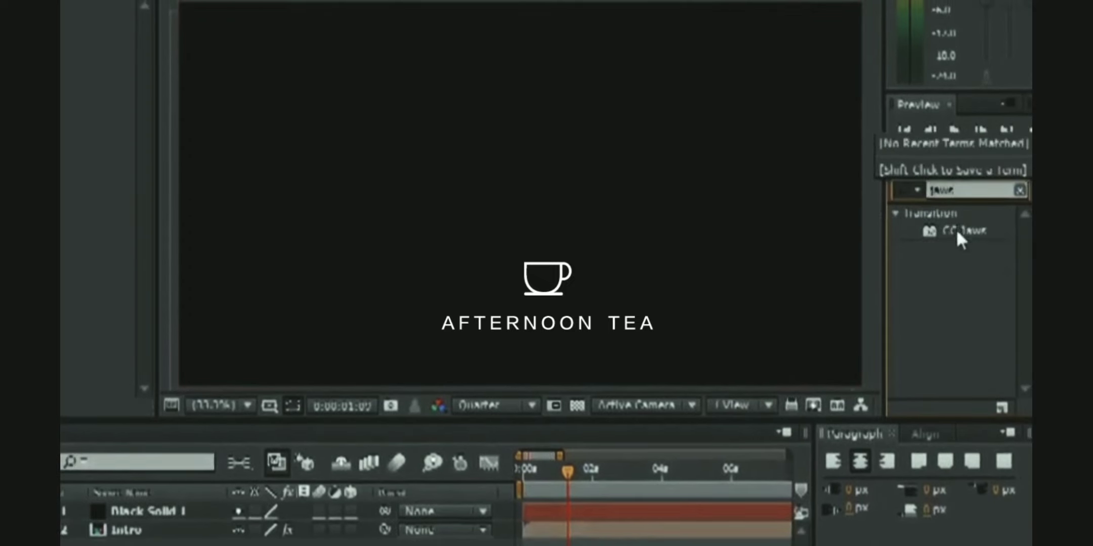
- Apply the CC Jaws effect to the black solid with Height 0% and Completion 75%
left_click_drag(958, 232, 699, 161)
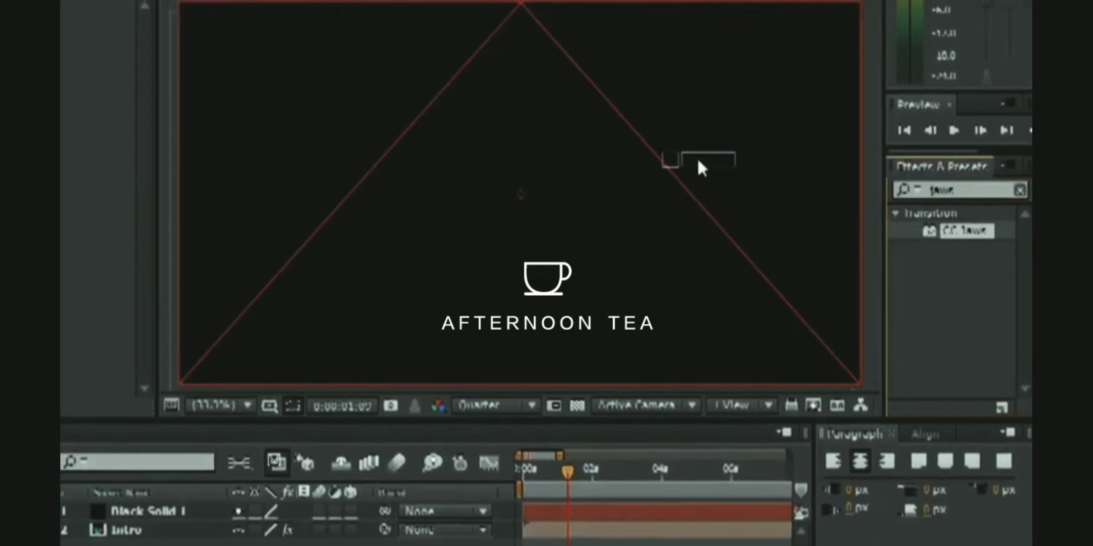
left_click_drag(550, 151, 550, 151)
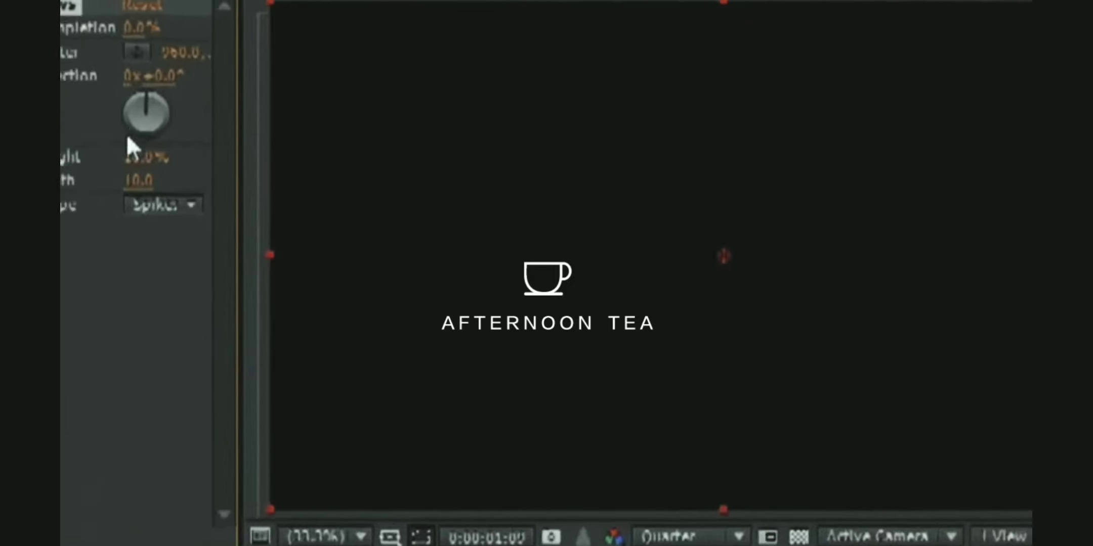
left_click(263, 241)
type("0")
key("Return")
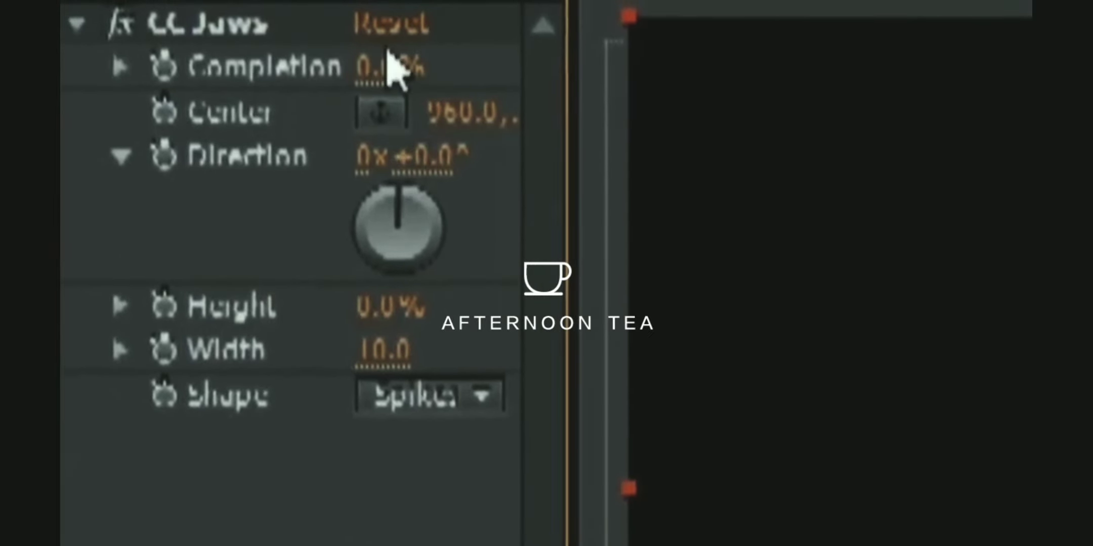
left_click(372, 68)
type("75")
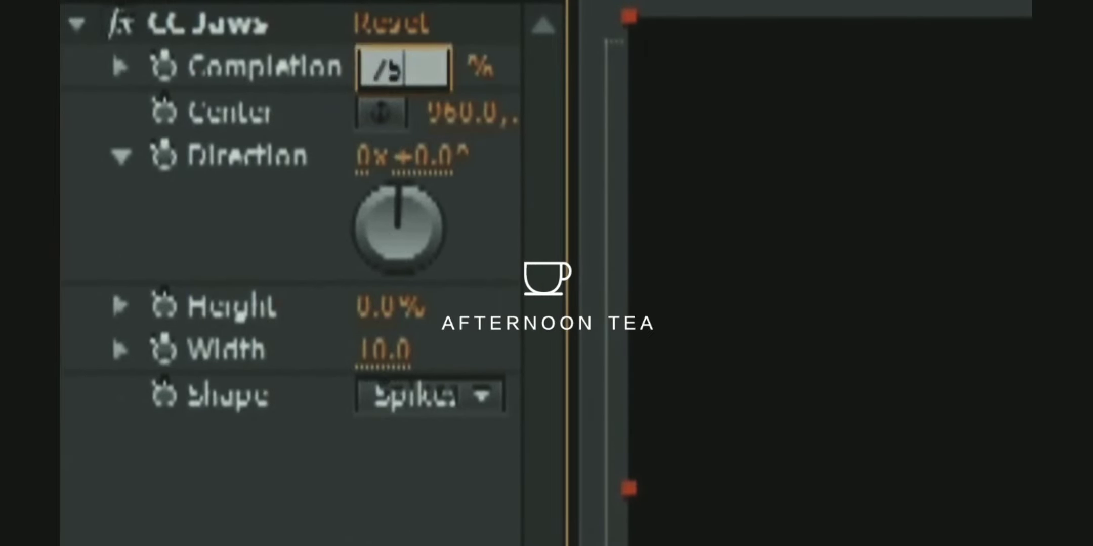
key("Return")
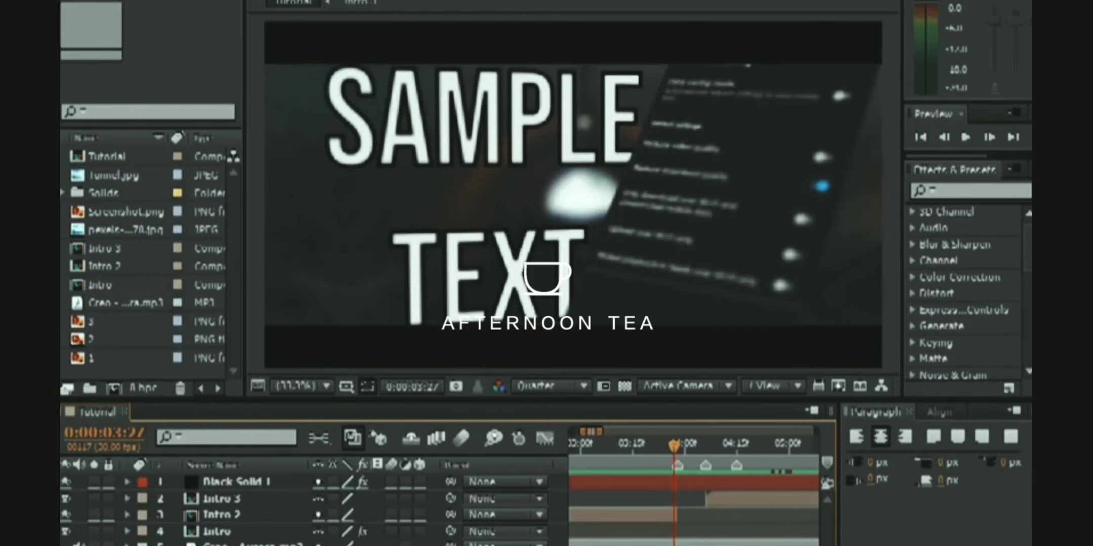
- Create a white solid at composition size on top of all layers
right_click(414, 351)
mouse_move(456, 366)
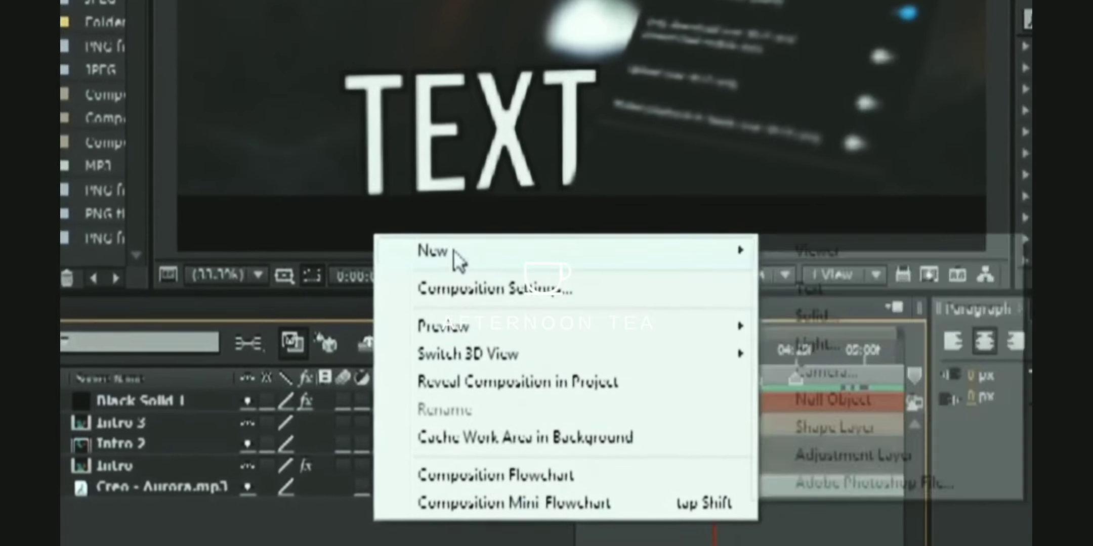
left_click(836, 314)
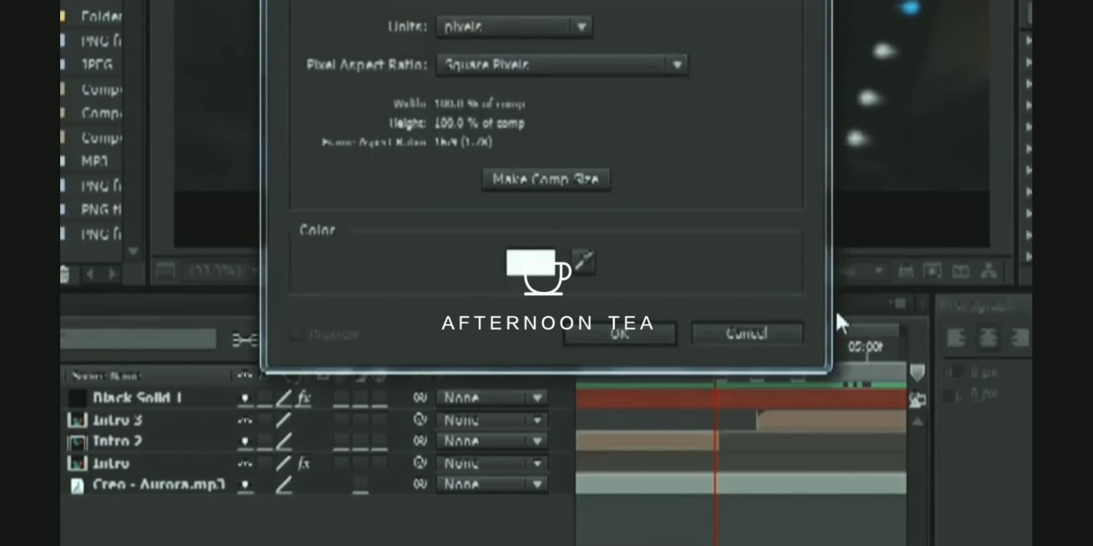
left_click(639, 336)
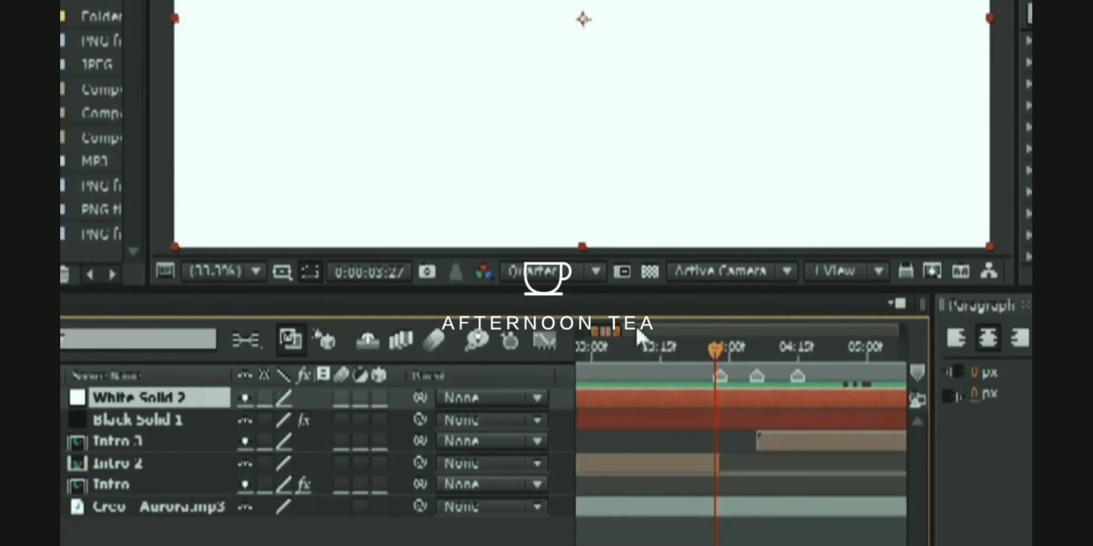
- Trim the white solid to the span between the first two timeline markers, ending at 0:00:04:06
key("alt+bracketleft")
left_click(762, 346)
left_click(762, 397)
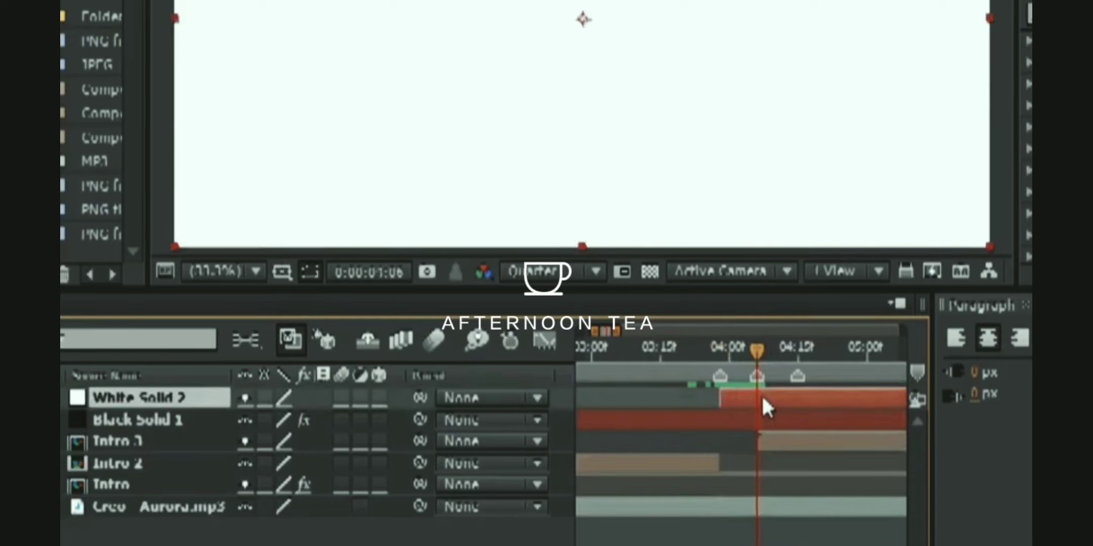
key("alt+bracketright")
- Keyframe the white solid's opacity at 0% at 0:00:04:06
key("t")
left_click(148, 420)
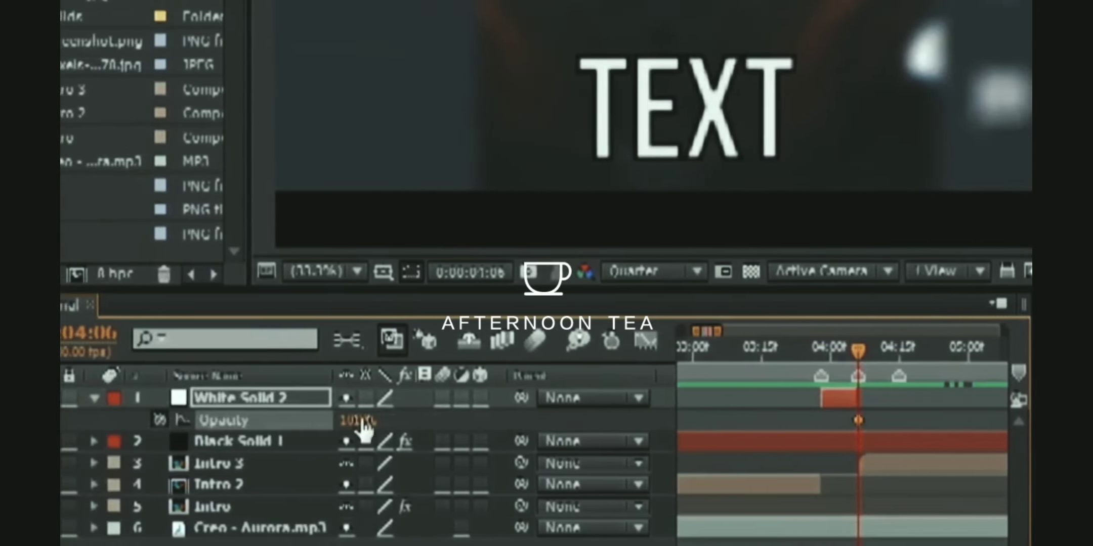
left_click(442, 417)
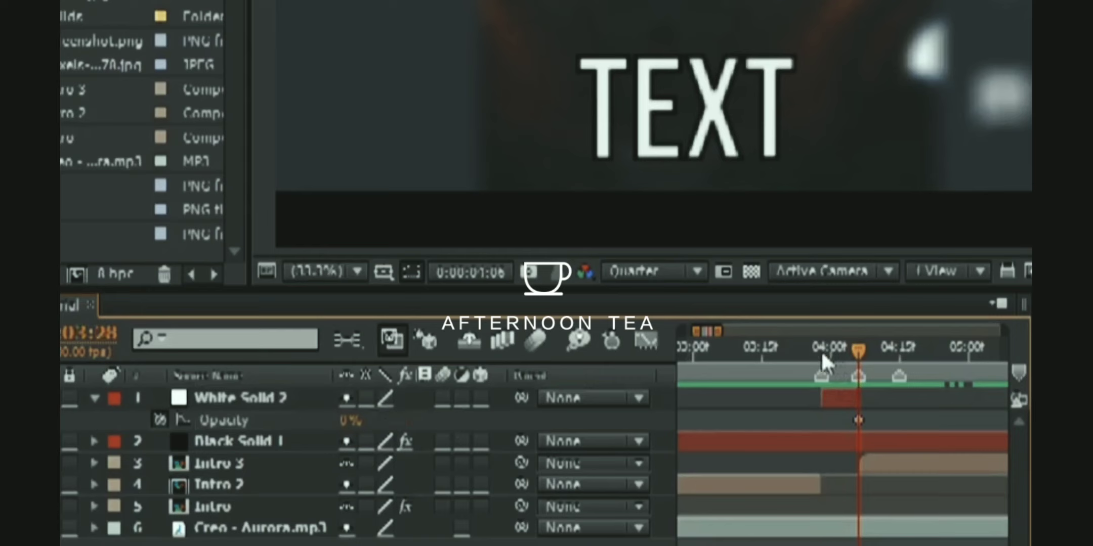
- Keyframe the white solid's opacity at 100% at 0:00:03:28
left_click(821, 351)
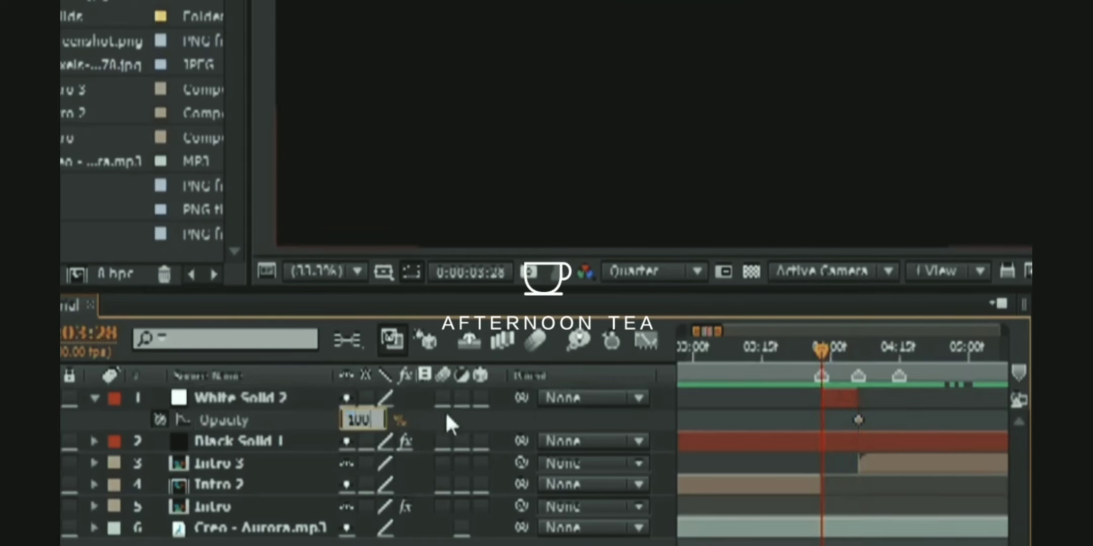
type("100")
left_click(446, 416)
- Keyframe the black solid's CC Jaws Completion at 75% at 0:00:03:27 and 0% at 0:00:03:28
left_click(784, 442)
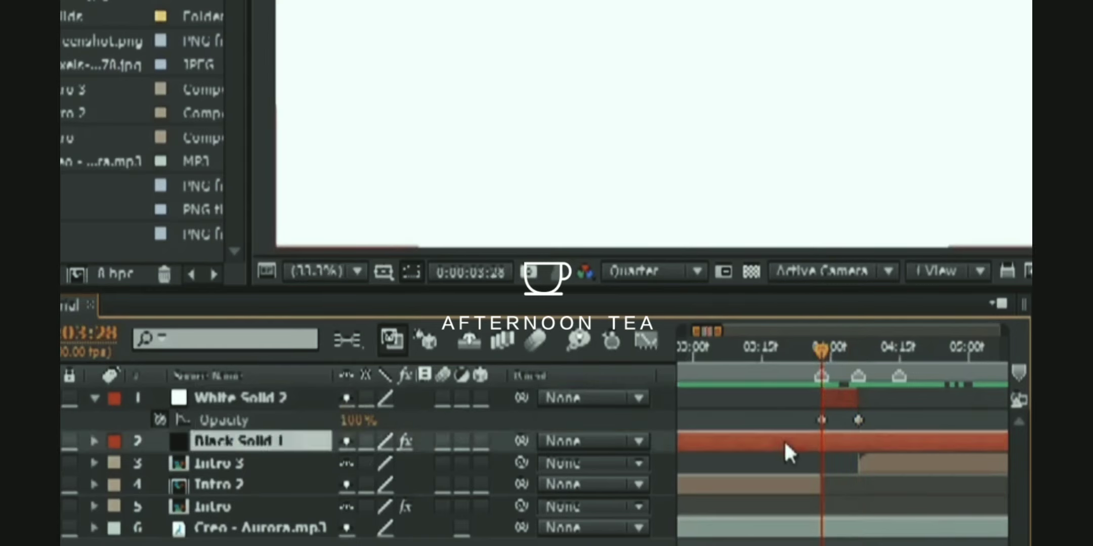
key("e")
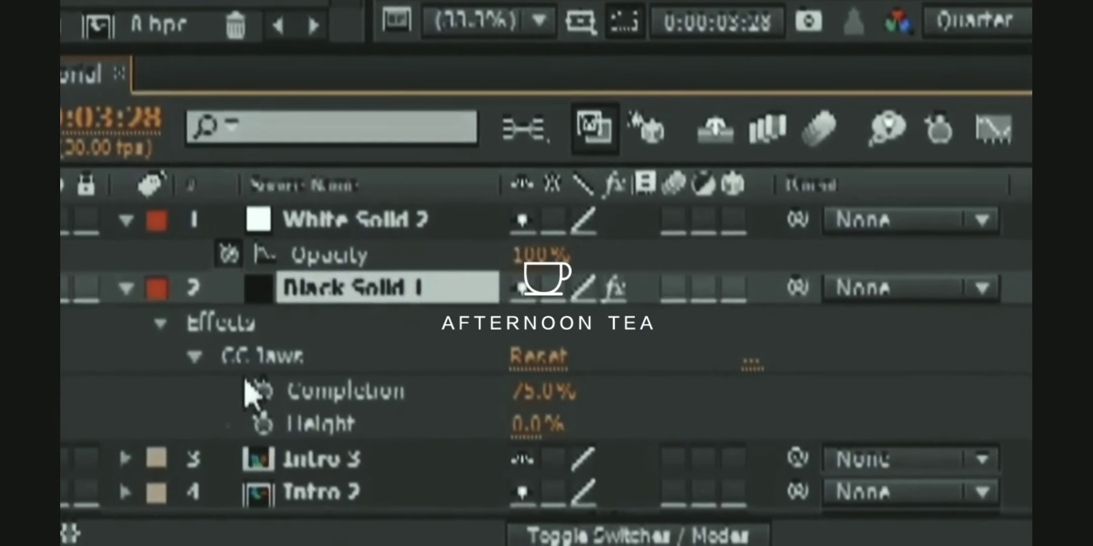
left_click(260, 390)
key("Page_Up")
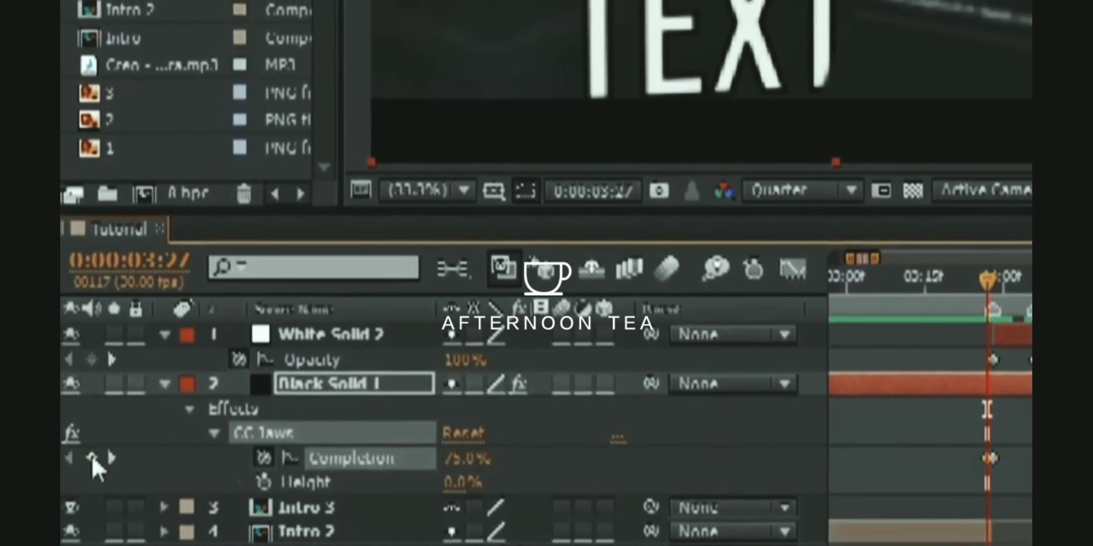
left_click(111, 458)
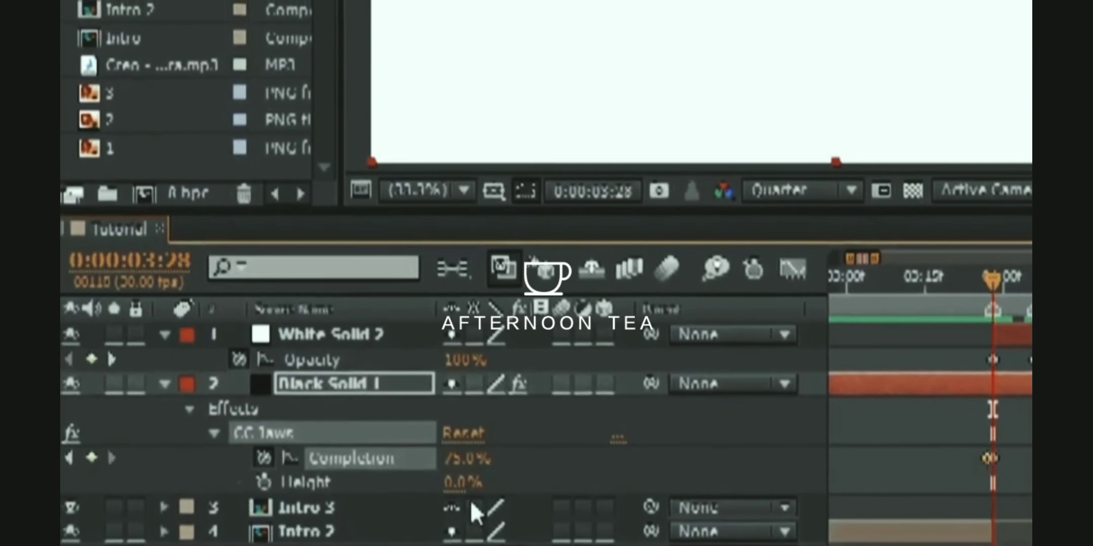
left_click(607, 460)
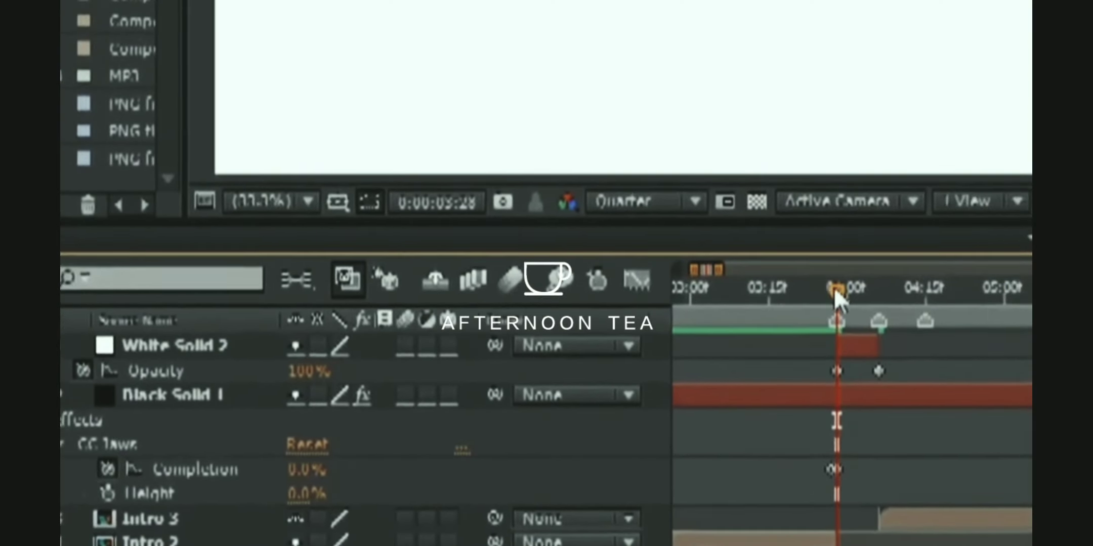
- Hold the CC Jaws Completion at 0% with a keyframe at 0:00:04:06, and keyframe it at 25% at 0:00:04:16
left_click_drag(836, 292, 865, 371)
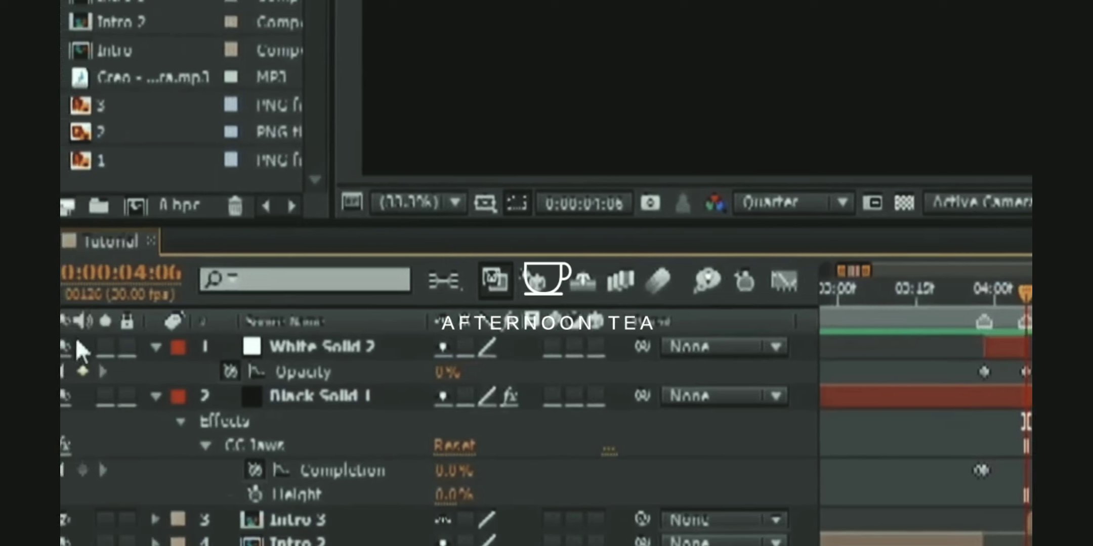
left_click(88, 471)
left_click(984, 449)
key("shift+Page_Down")
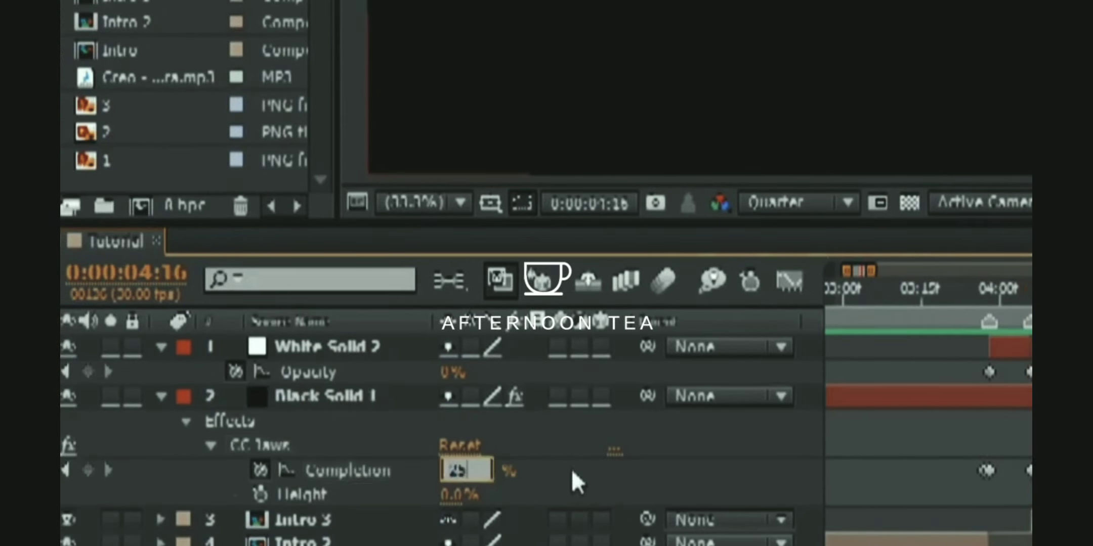
left_click(675, 461)
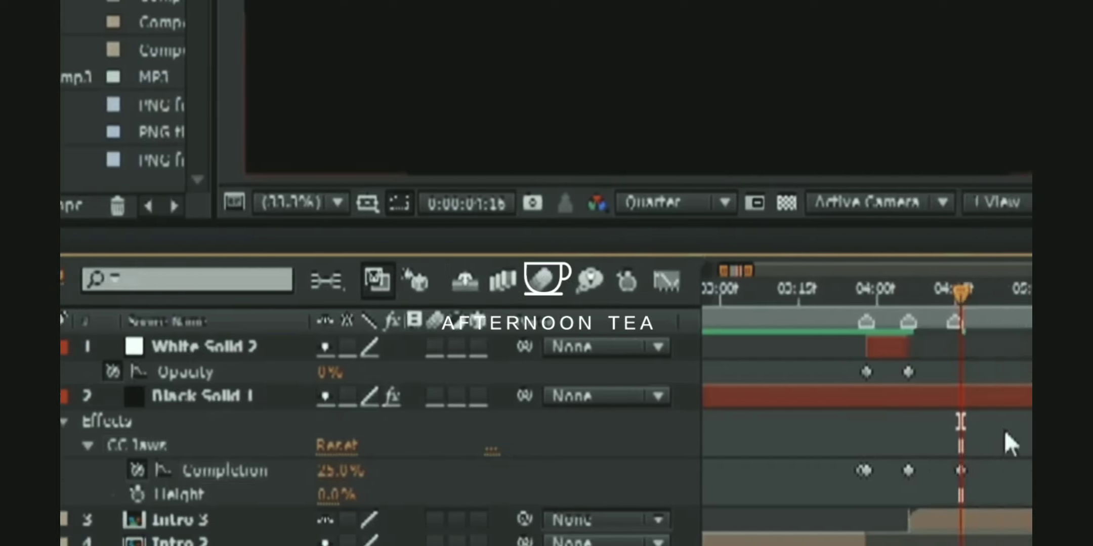
- Ease the last two Completion keyframes with a fast start and slow finish, and move the final one to 0:00:04:15
left_click_drag(1004, 432, 718, 483)
left_click(478, 281)
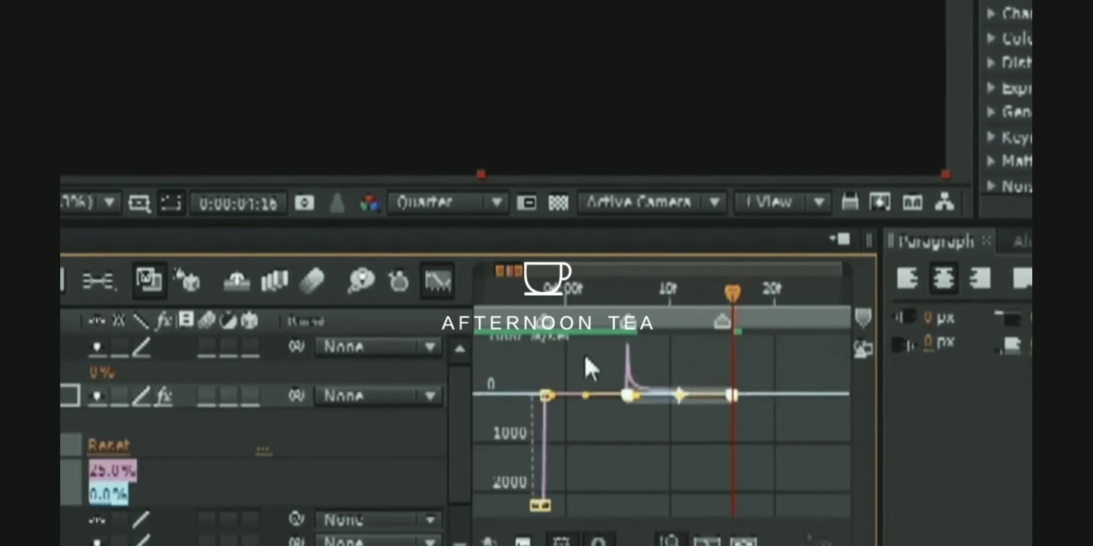
key("shift+F3")
left_click_drag(742, 299, 722, 298)
left_click_drag(739, 470, 722, 472)
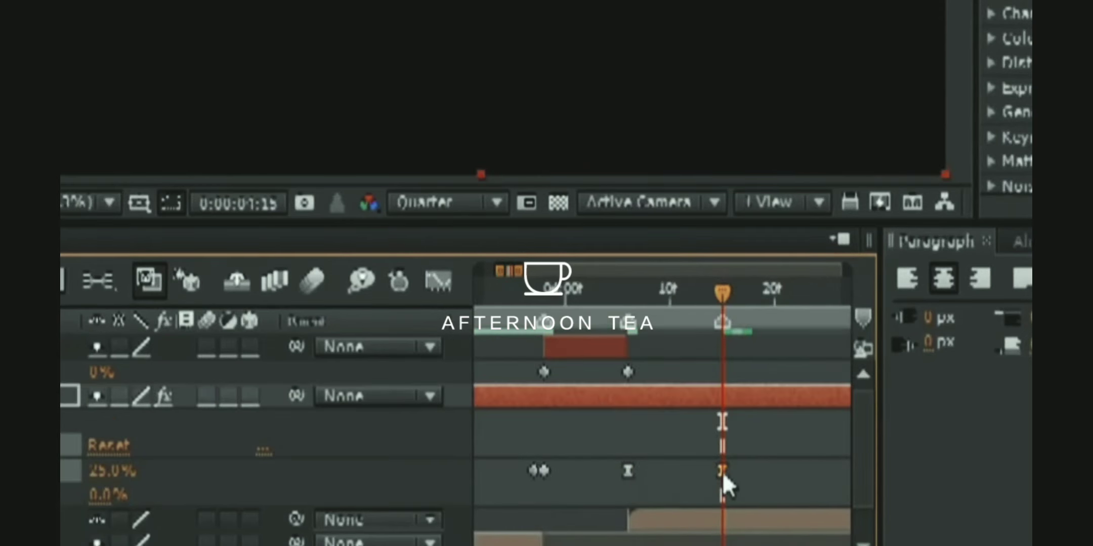
- Copy the two eased Completion keyframes and paste them starting at 0:00:04:16
left_click(630, 474)
left_click(771, 451)
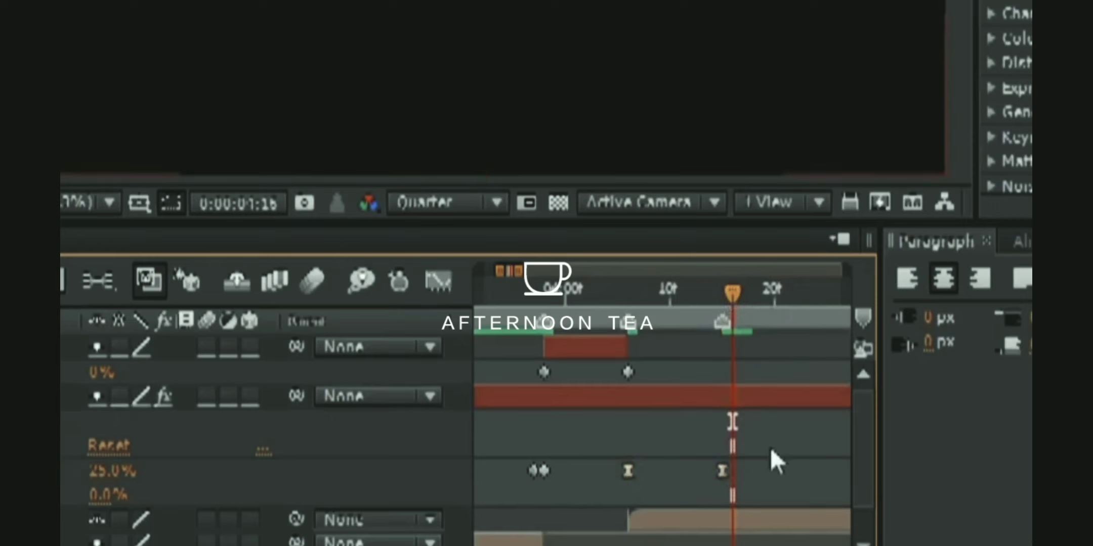
left_click(725, 469)
key("ctrl+v")
left_click(800, 454)
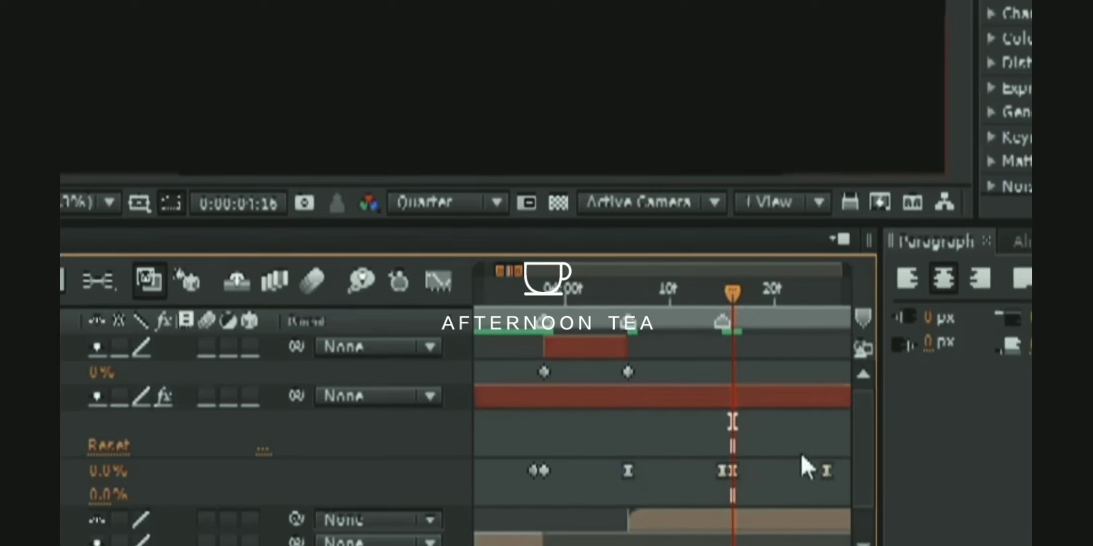
- Set the black solid's Completion to 50% at the pasted keyframe at 0:00:04:25
key("k")
left_click(106, 472)
type("5")
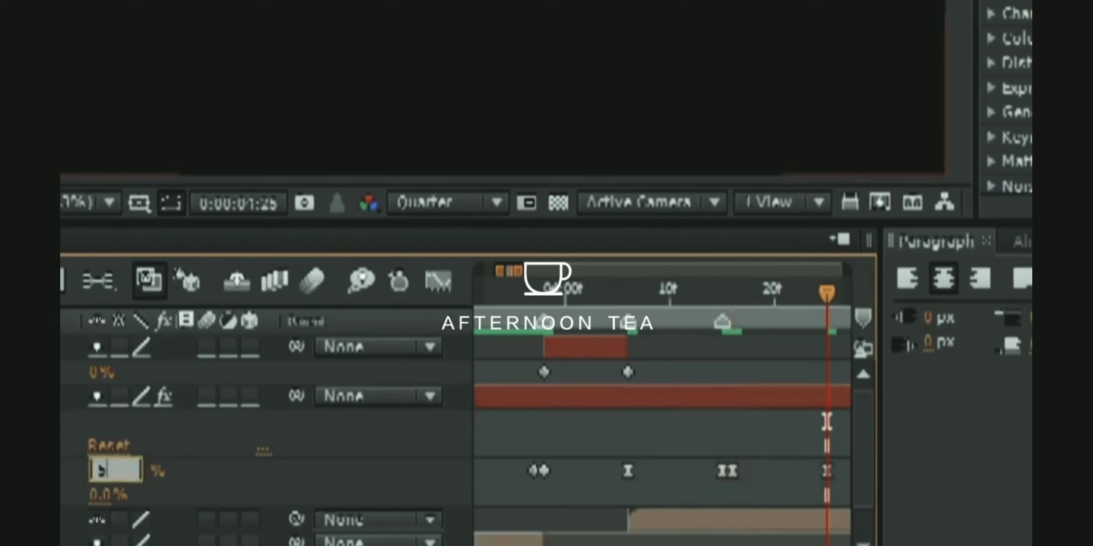
type("0")
key("Return")
- Paste another pair of eased Completion keyframes starting at 0:00:04:26 and set the first one to 50%
key("Page_Down")
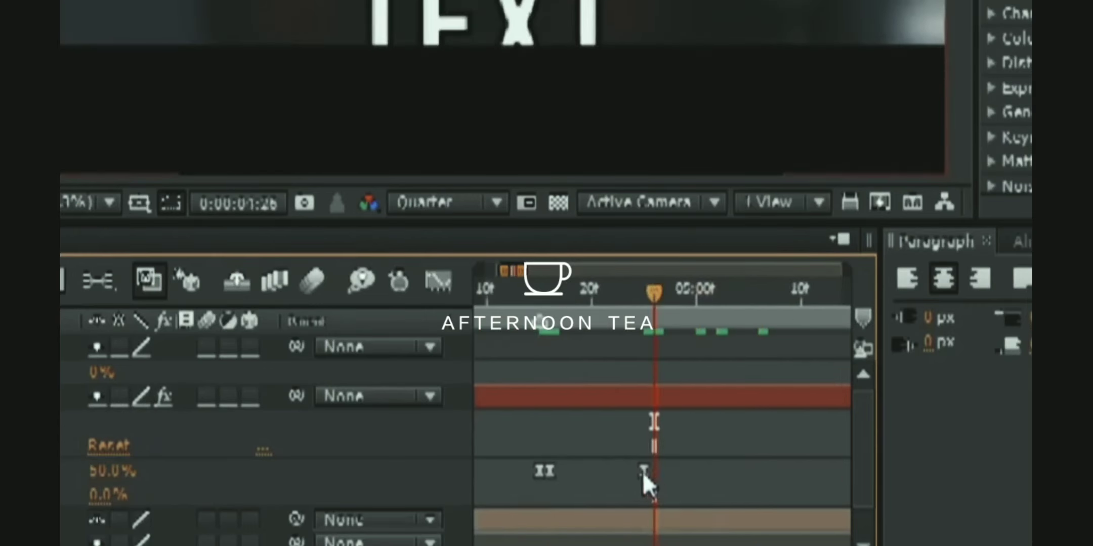
left_click_drag(642, 472, 739, 443)
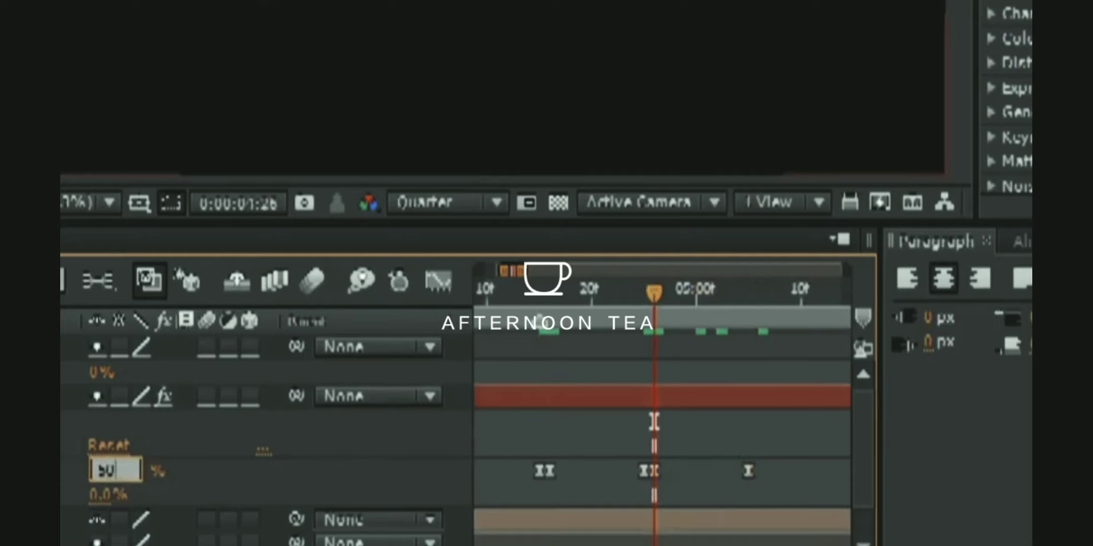
left_click(115, 470)
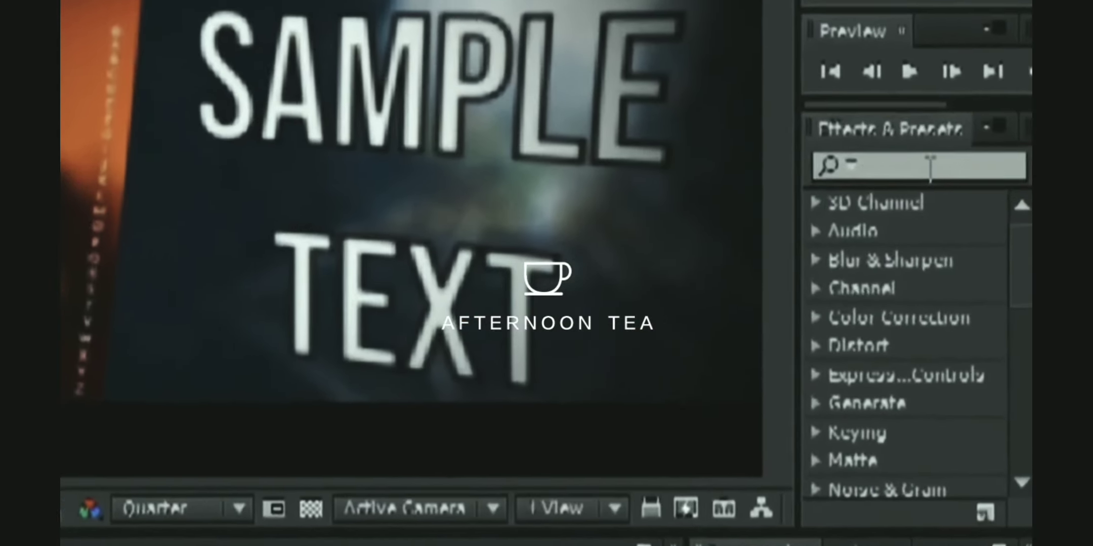
- Search the effects for "shake", apply S_Shake to the Intro layer and enable its Motion Blur
left_click(951, 187)
type("sh")
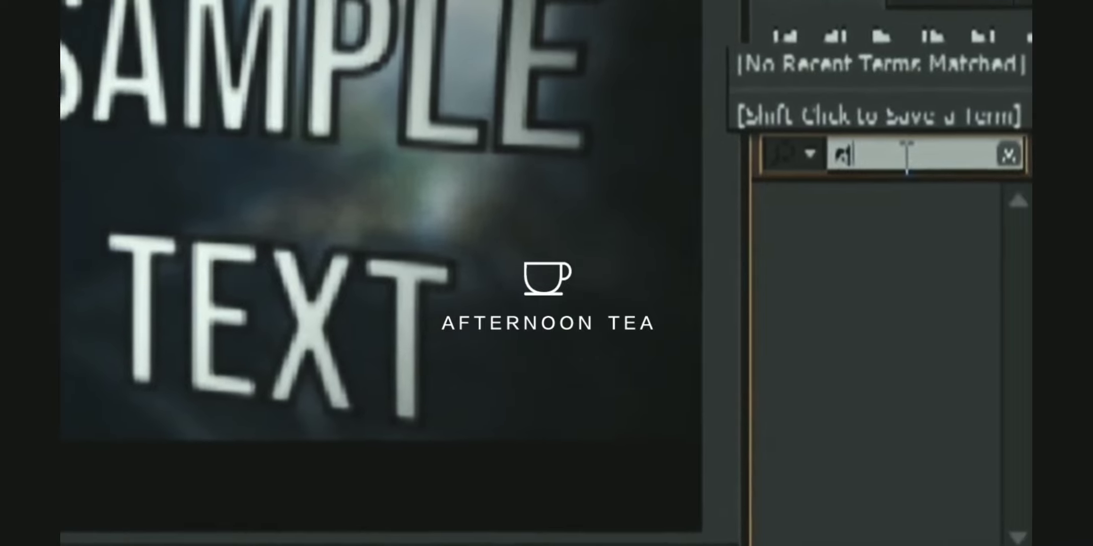
type("ake")
left_click_drag(889, 231, 805, 447)
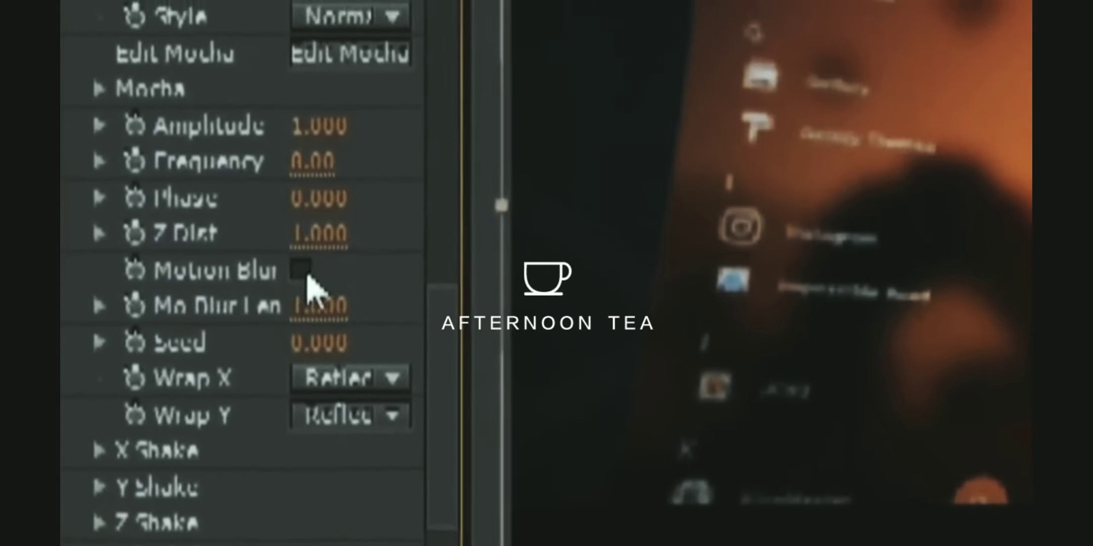
left_click(302, 271)
- Set S_Shake's random frequency to 0.4 for both X Shake and Y Shake
scroll(152, 440, "down", 3)
left_click(101, 359)
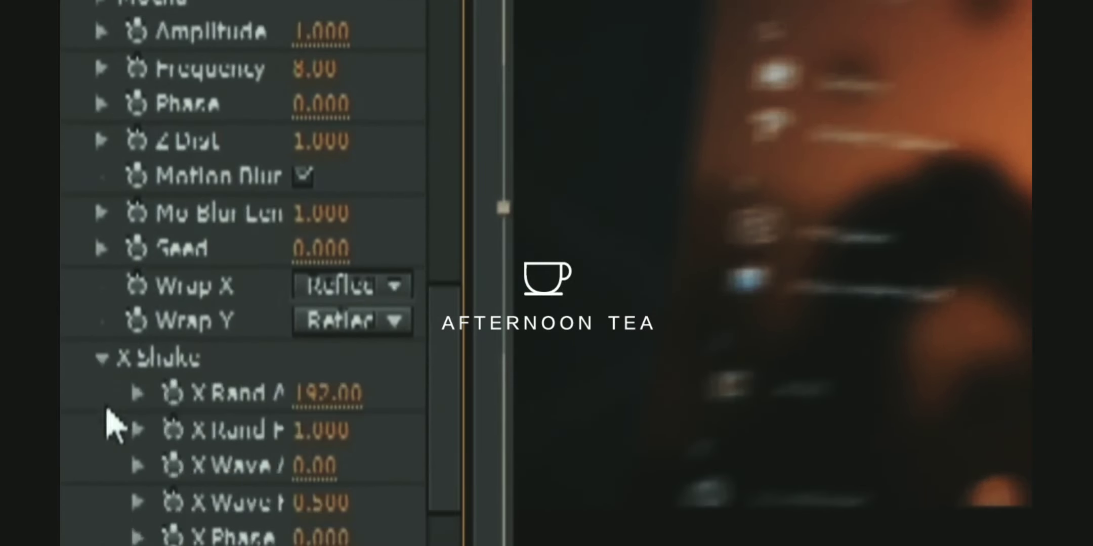
scroll(109, 455, "down", 3)
left_click(101, 480)
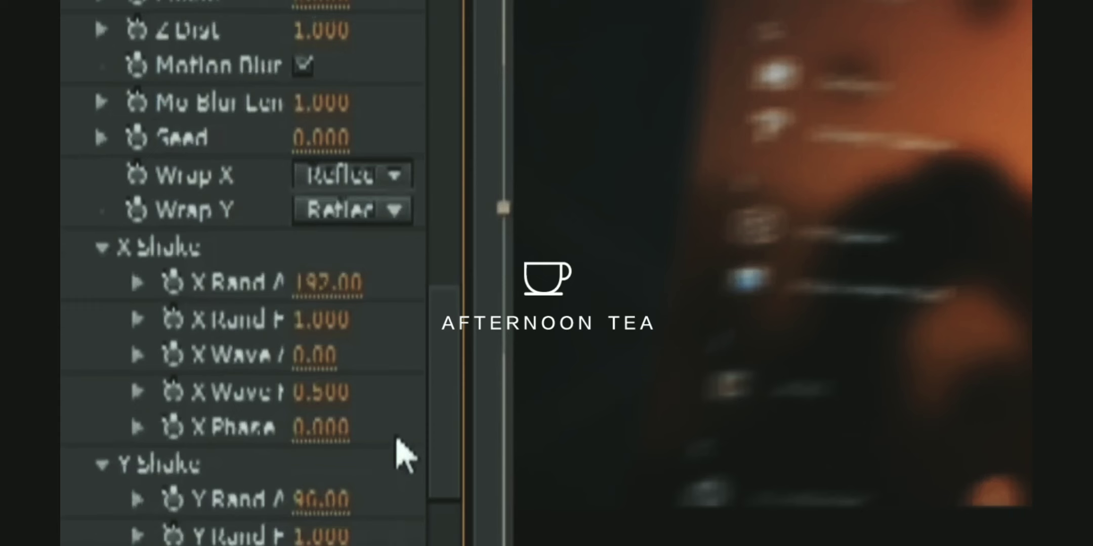
scroll(396, 439, "down", 5)
left_click(321, 129)
type("0.4")
left_click(324, 349)
type("0")
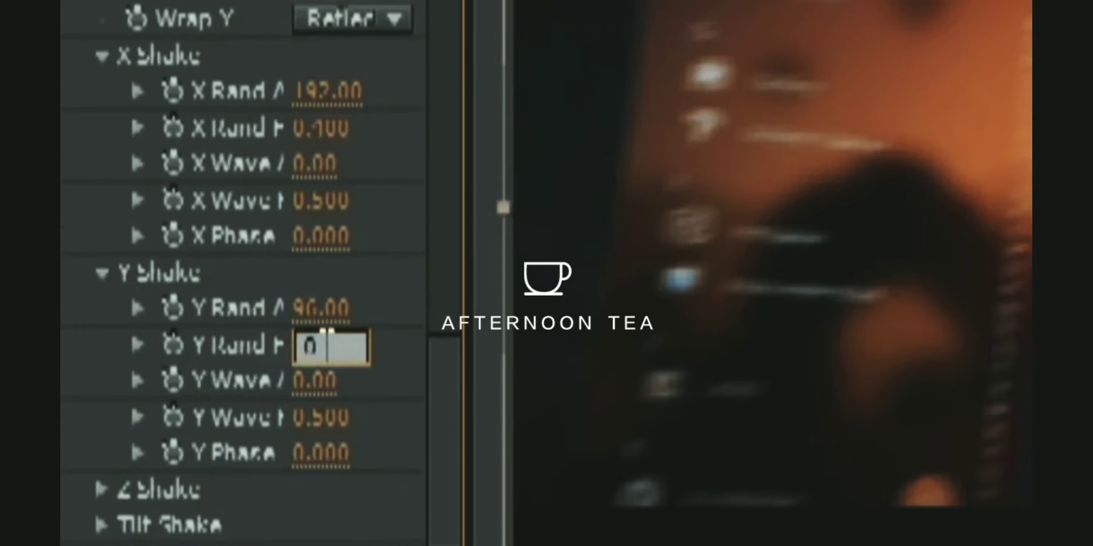
type(".4")
key("Return")
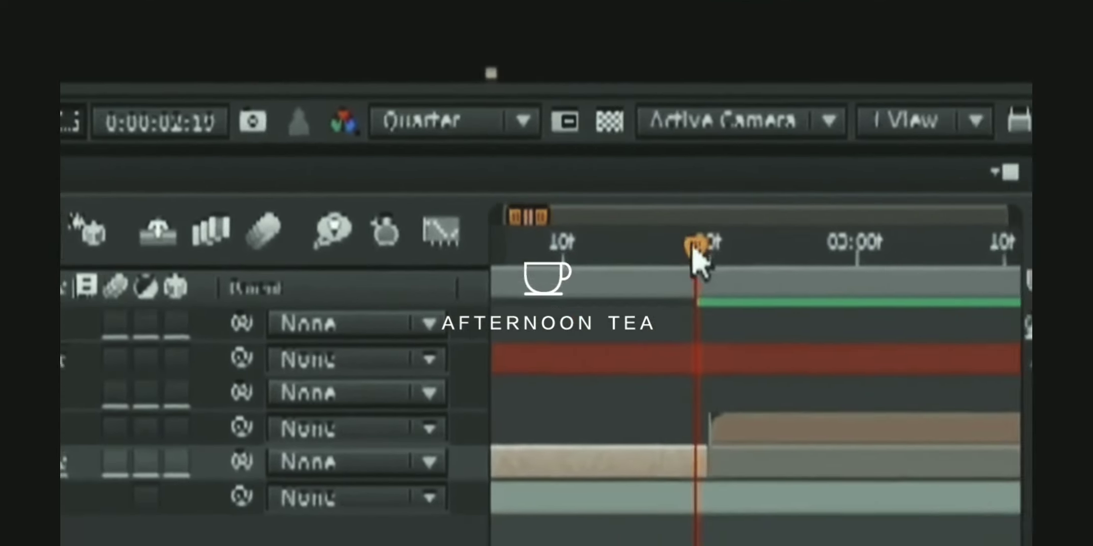
- Keyframe S_Shake's X and Y random amplitudes at 0 at 0:00:02:12
left_click_drag(697, 259, 589, 284)
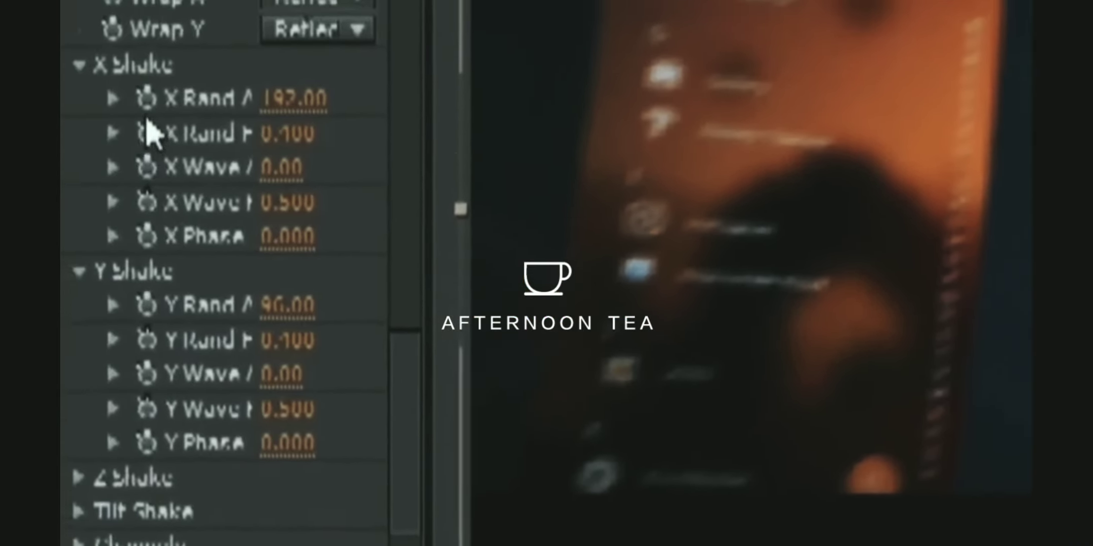
left_click(147, 98)
left_click(147, 304)
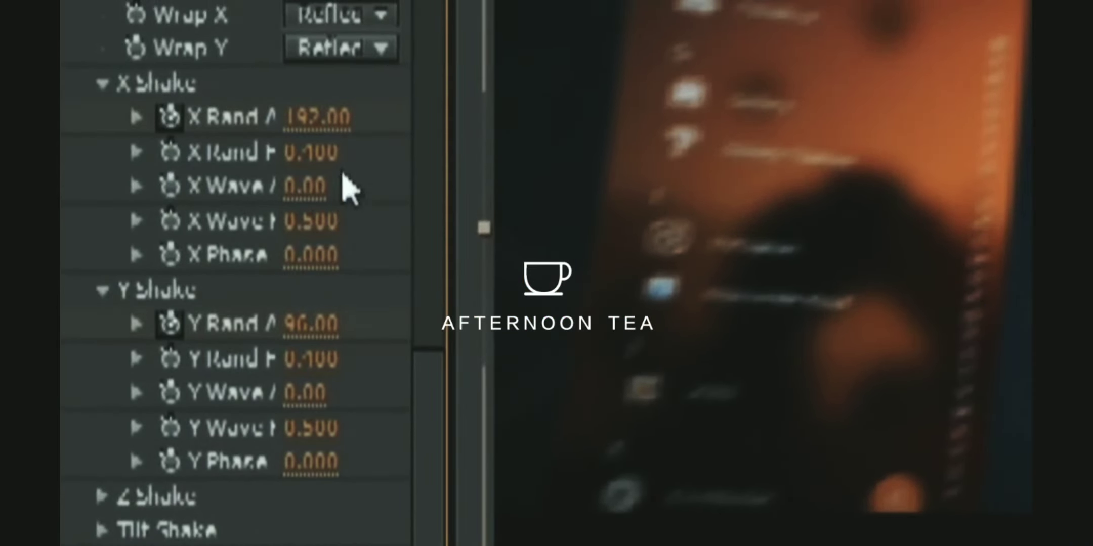
left_click(320, 117)
type("0")
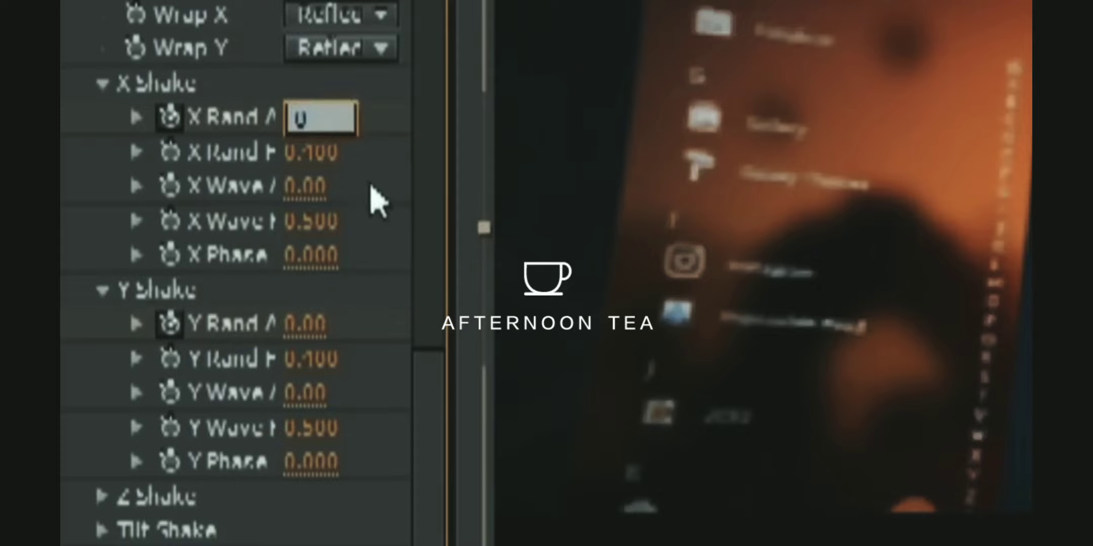
key("Return")
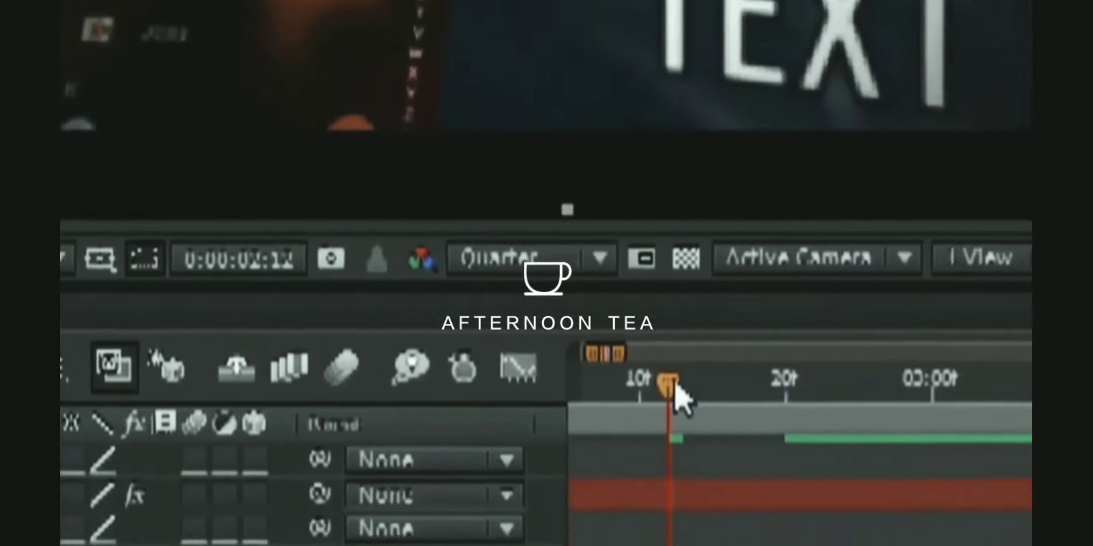
- At 0:00:02:20, keyframe S_Shake's X random amplitude at 40 and raise the Y random amplitude as well
left_click_drag(673, 383, 584, 258)
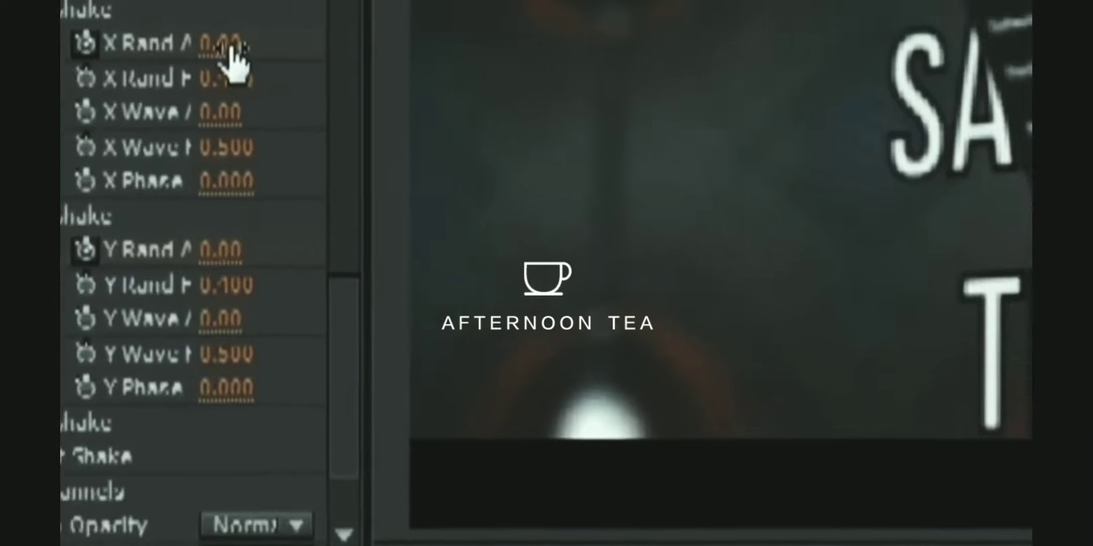
left_click(225, 43)
type("10")
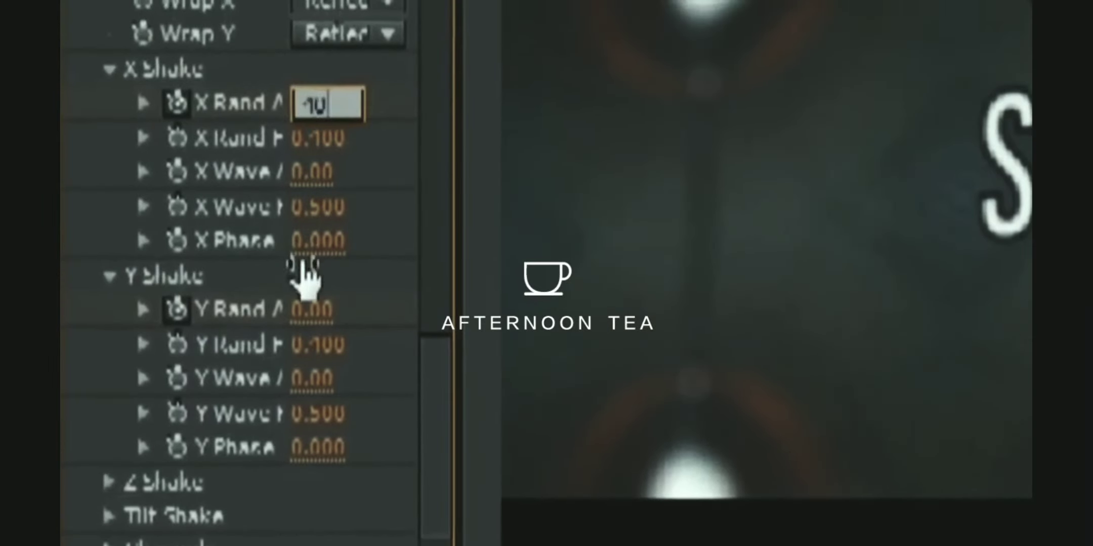
left_click(312, 309)
type("1")
key("Return")
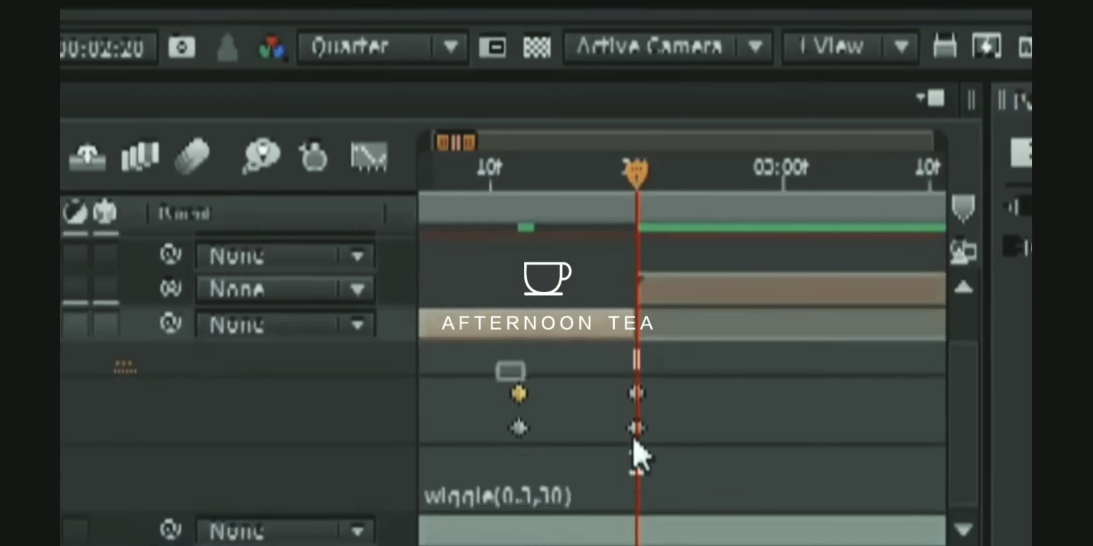
- Ease the four shake amplitude keyframes and shape their speed curve to start slowly and rise sharply toward 0:00:02:20
left_click_drag(494, 360, 718, 507)
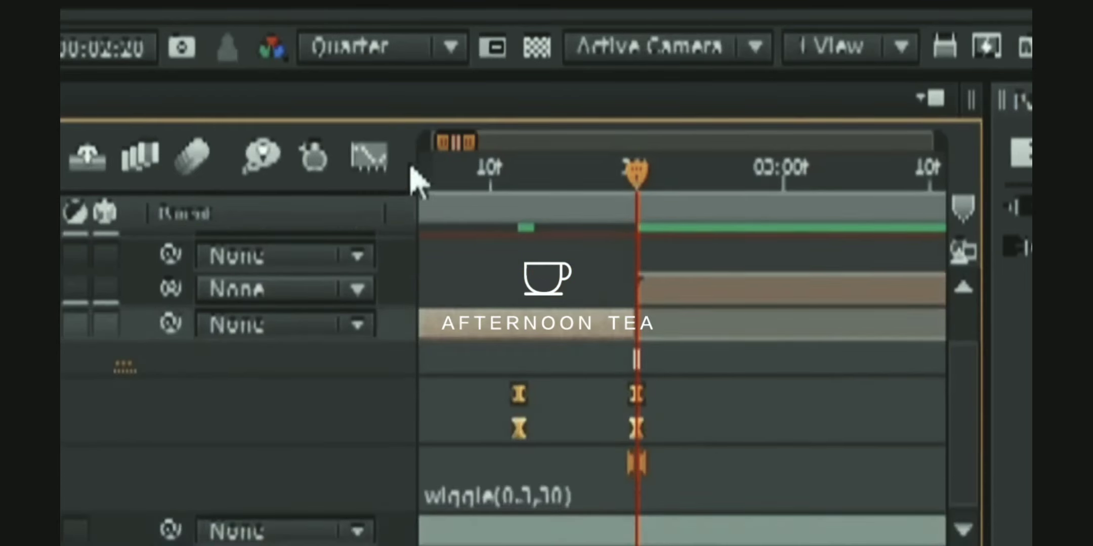
left_click(369, 158)
left_click_drag(720, 340, 499, 505)
left_click_drag(618, 463, 658, 464)
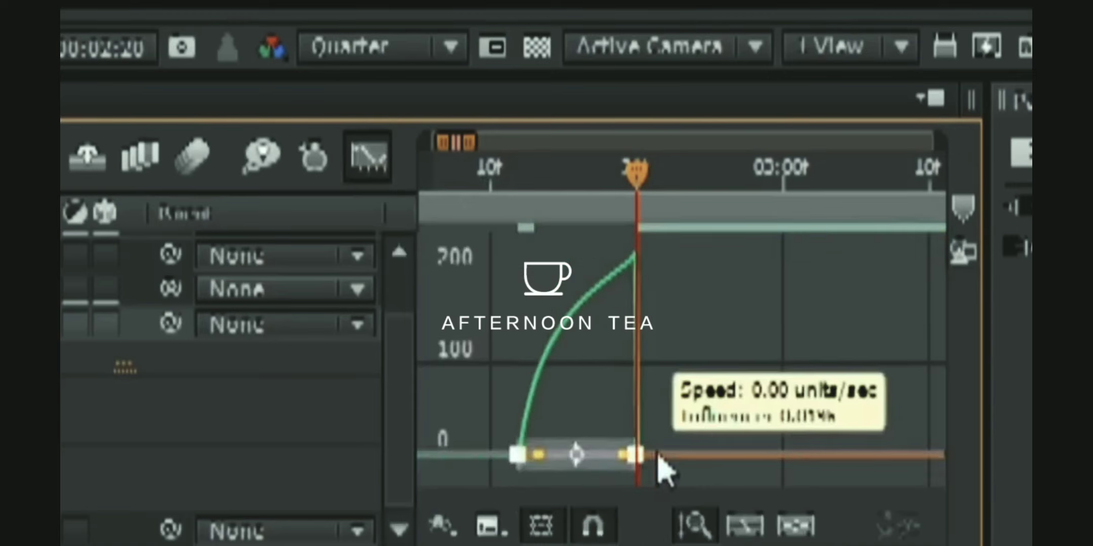
left_click_drag(565, 458, 604, 468)
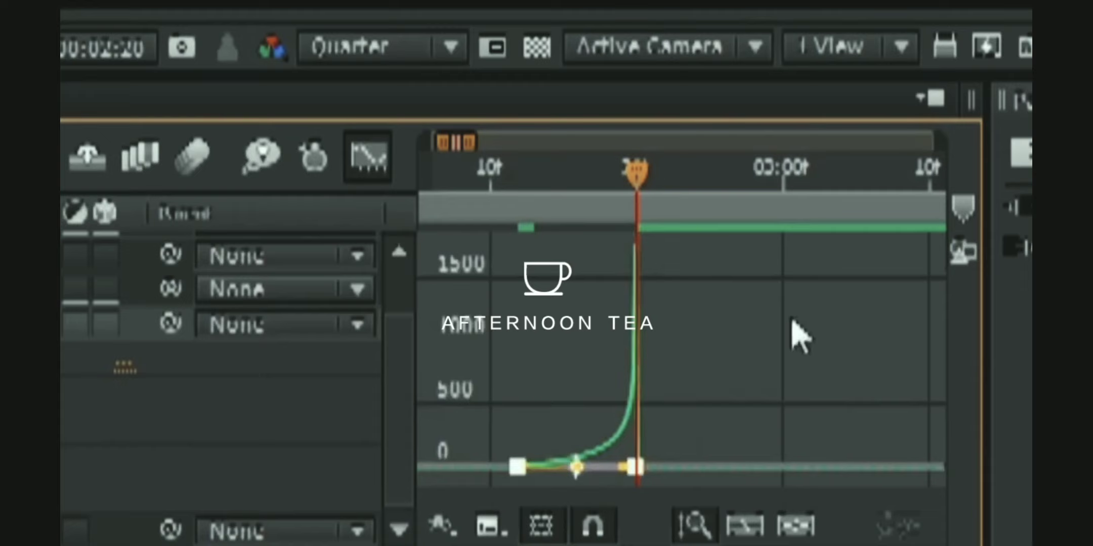
left_click(793, 329)
left_click(357, 146)
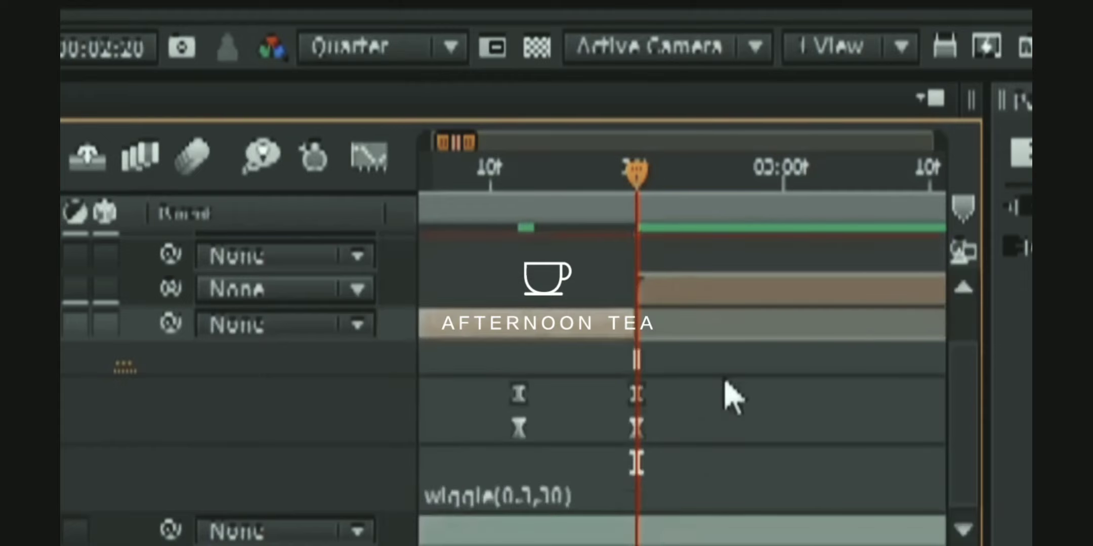
key("u")
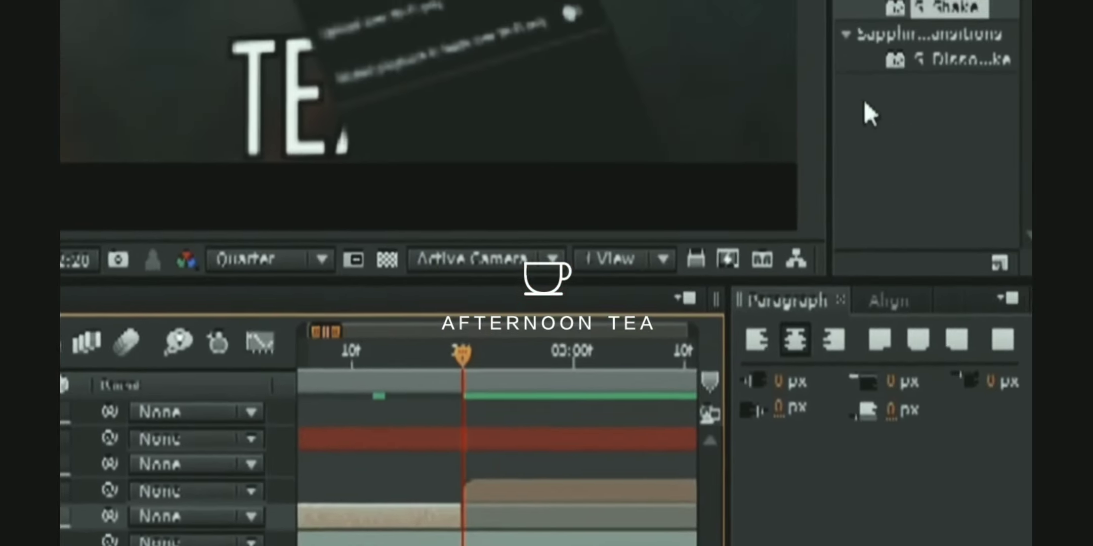
- Apply S_Shake to the Intro 2 layer and set its random frequency to 0.4 for both X Shake and Y Shake
left_click(913, 12)
left_click_drag(561, 398, 545, 499)
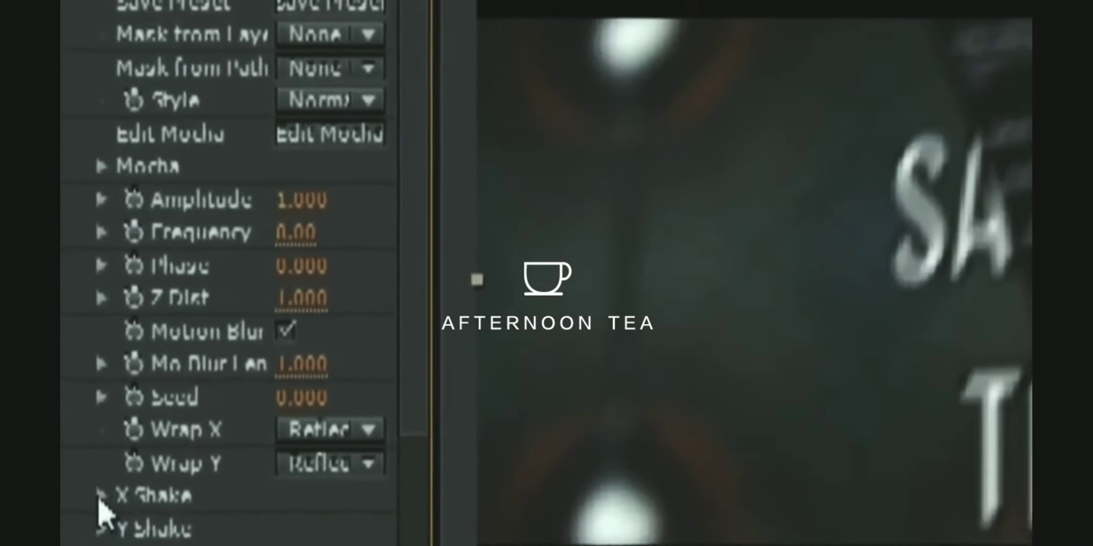
left_click(99, 499)
scroll(227, 304, "down", 5)
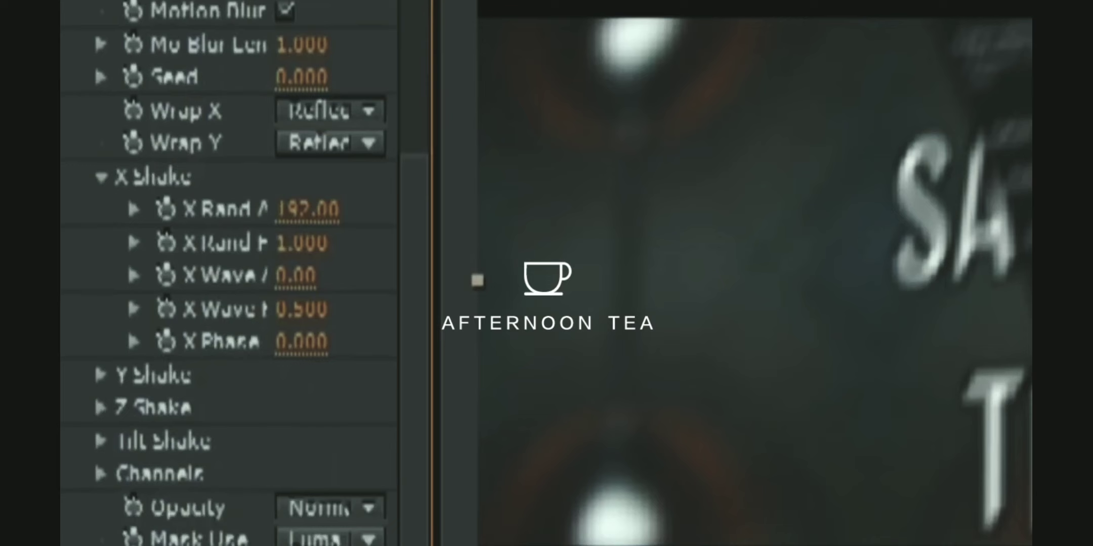
left_click(101, 375)
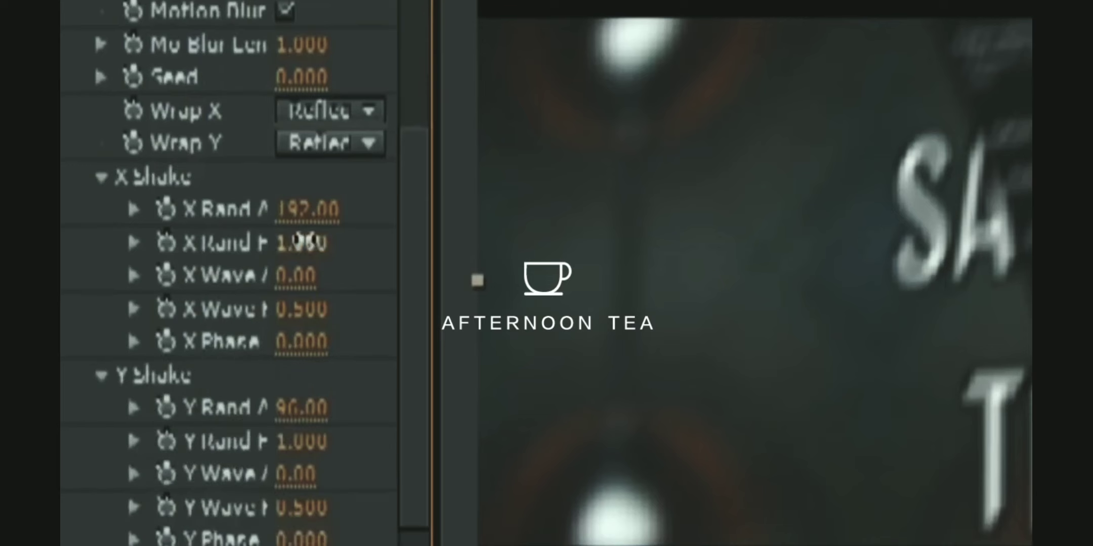
left_click(299, 238)
type("0.4")
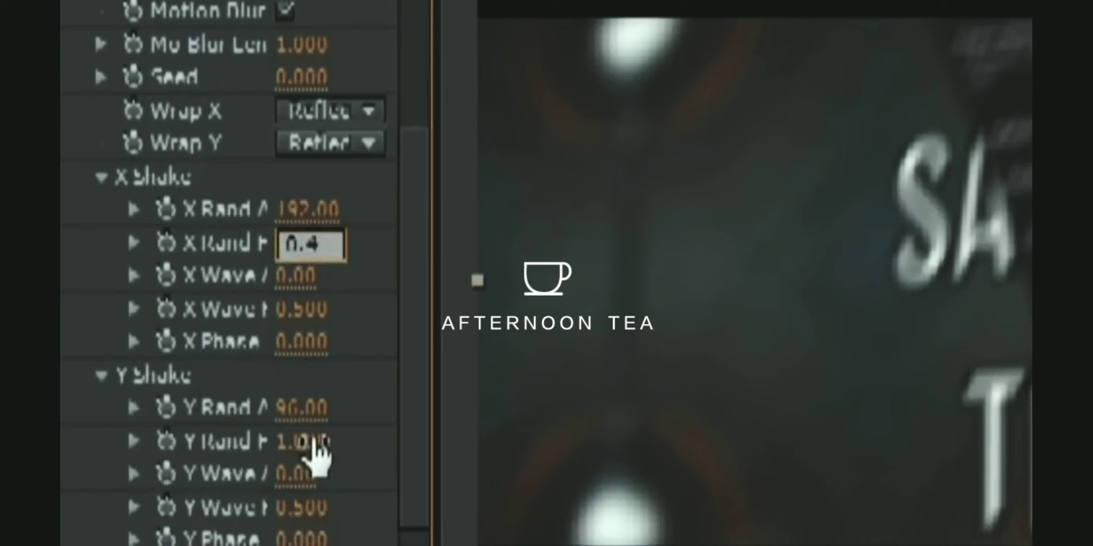
left_click(303, 442)
type("0")
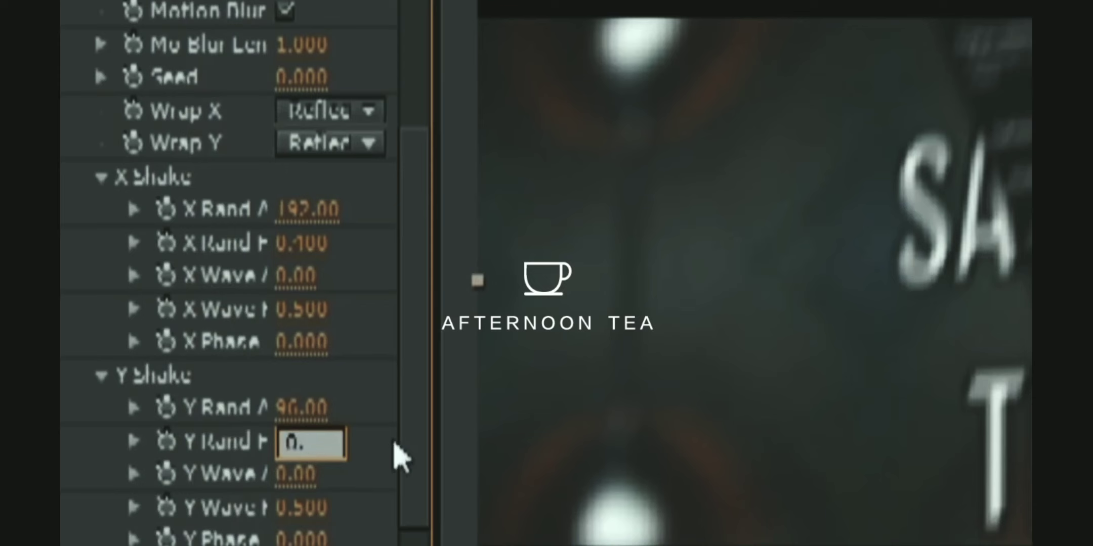
type(".4")
left_click(380, 338)
- Keyframe the X and Y random amplitudes of Intro 2's S_Shake at 40 at 0:00:02:20
left_click(167, 210)
left_click(167, 408)
left_click(304, 209)
type("10")
left_click(302, 408)
type("4")
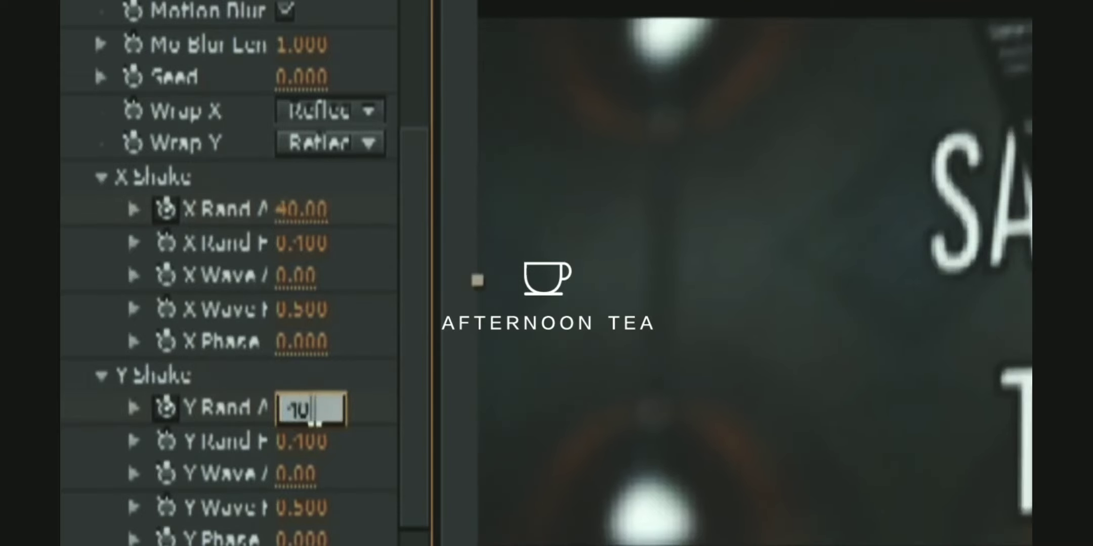
type("0")
key("Return")
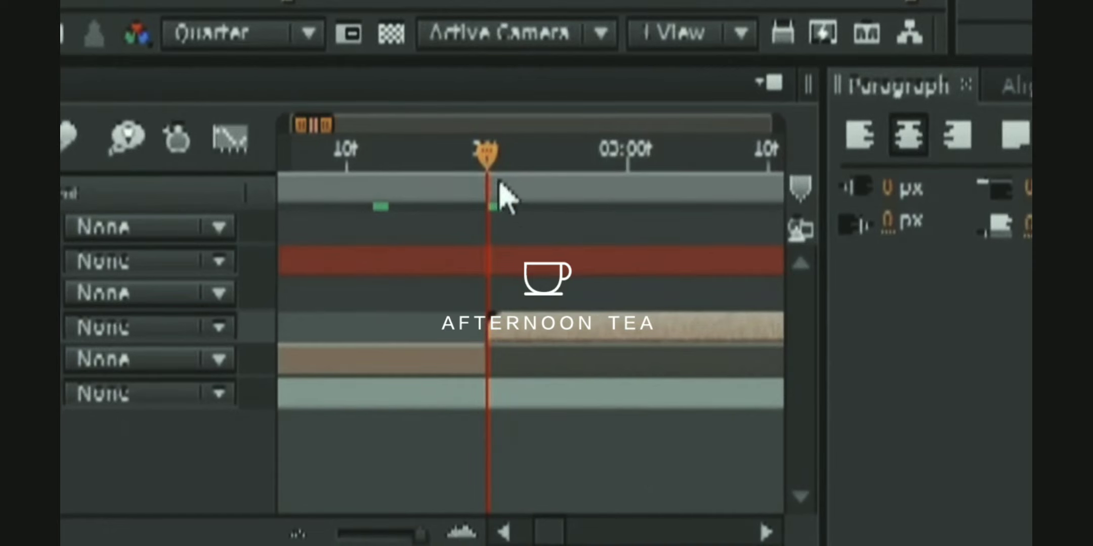
- At 0:00:02:28, keyframe Intro 2's X and Y random shake amplitudes at 0
left_click_drag(501, 190, 600, 171)
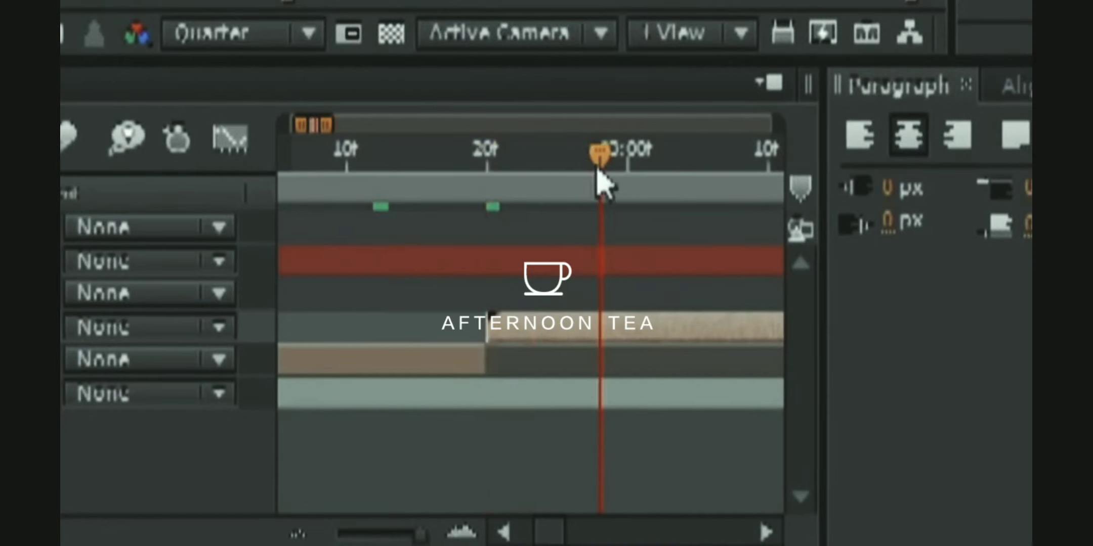
key("u")
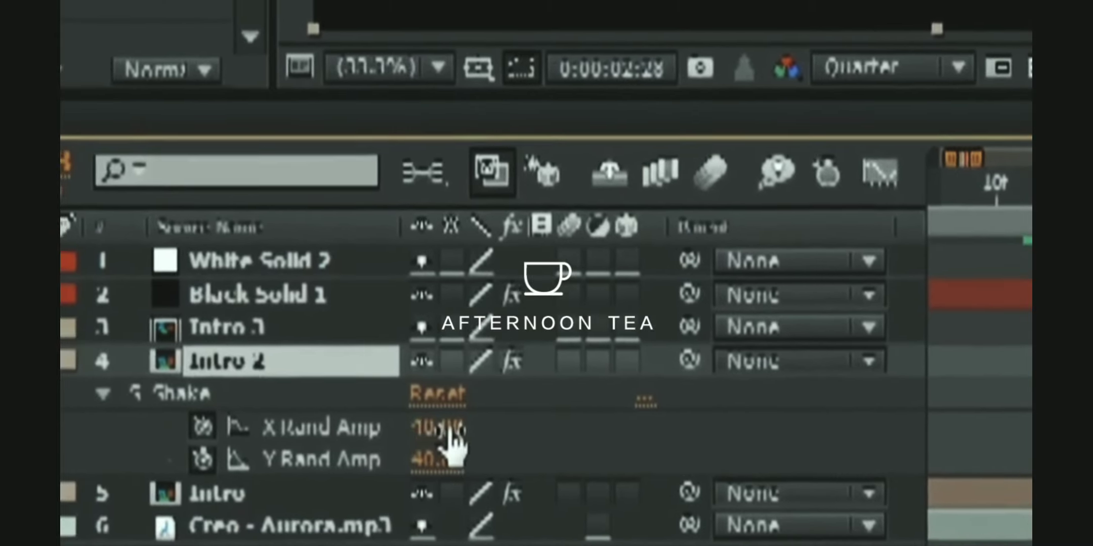
left_click(448, 428)
type("0")
key("Tab")
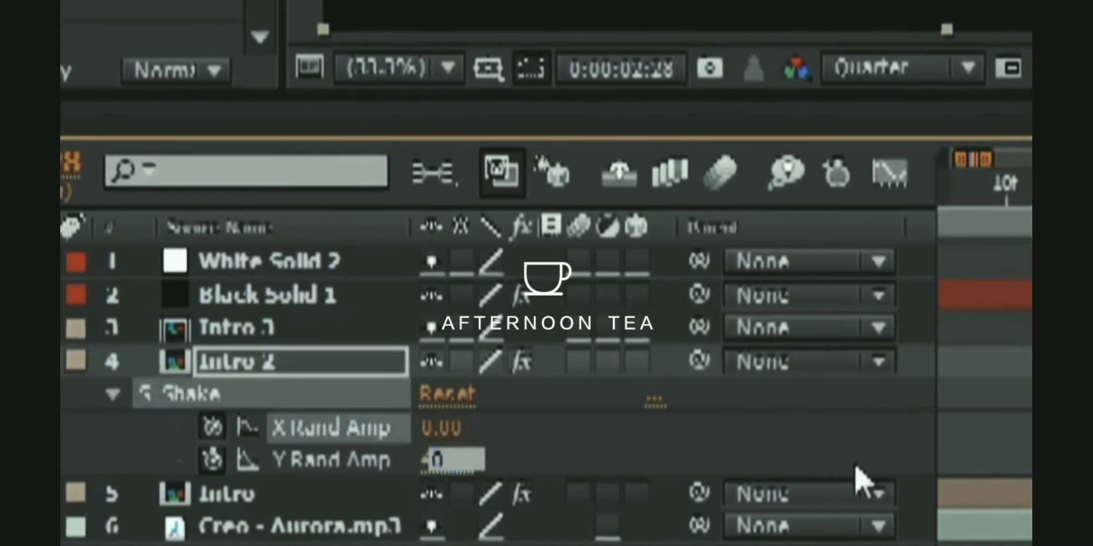
key("Return")
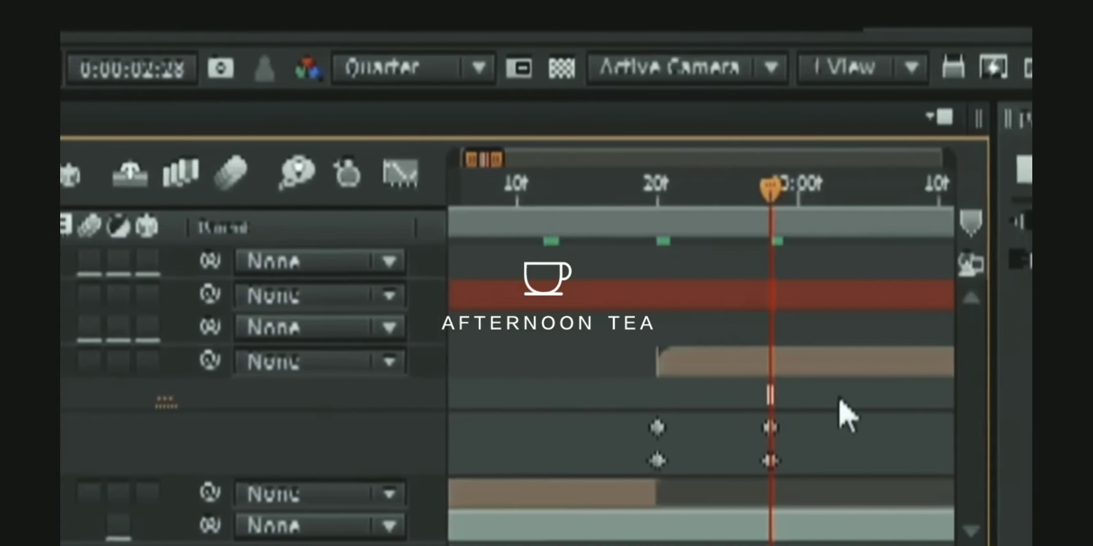
- Select Intro 2's four shake amplitude keyframes and display their speed curve in the Graph Editor
left_click_drag(768, 395, 546, 501)
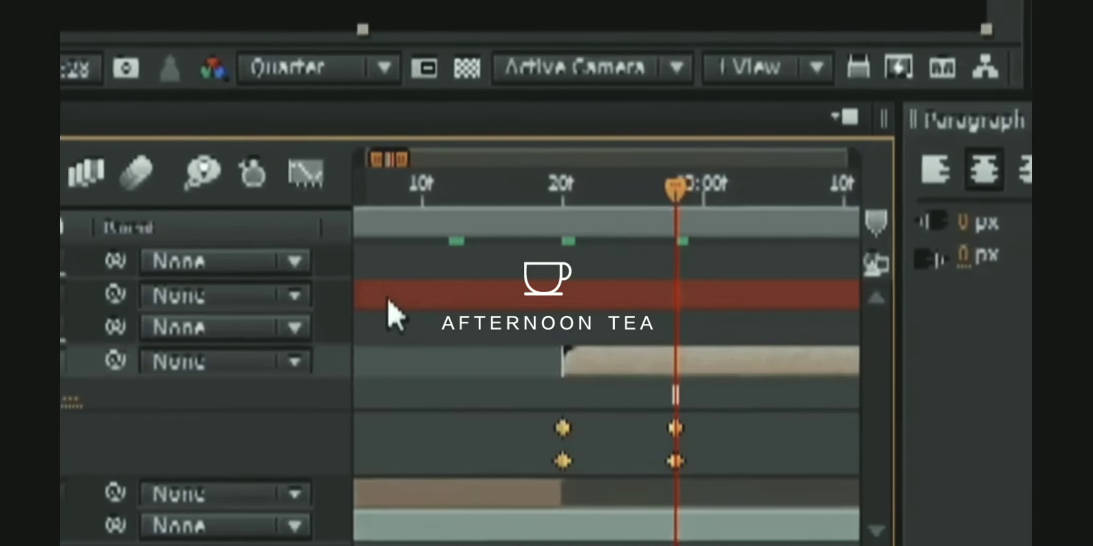
left_click(305, 174)
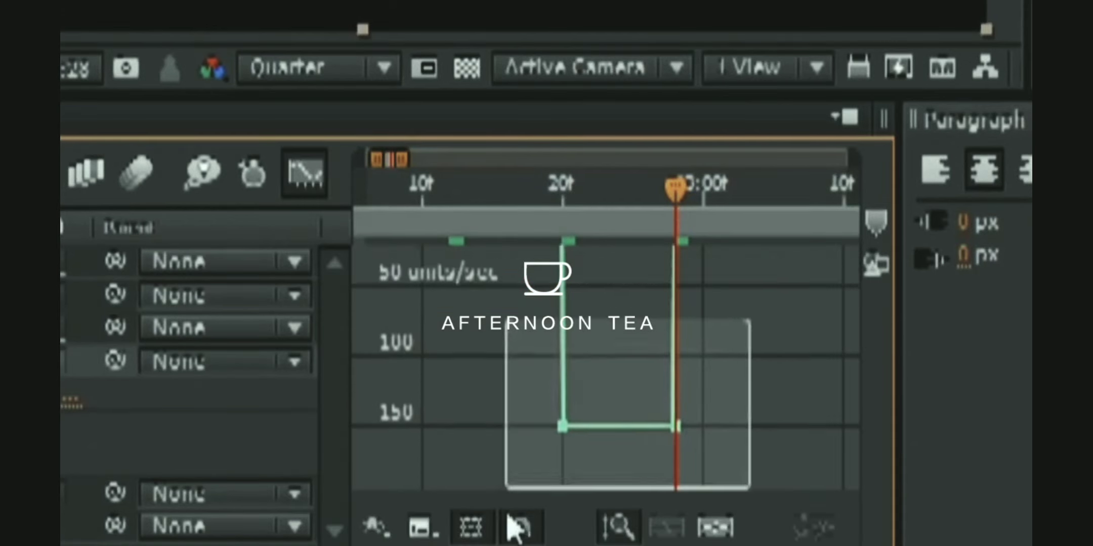